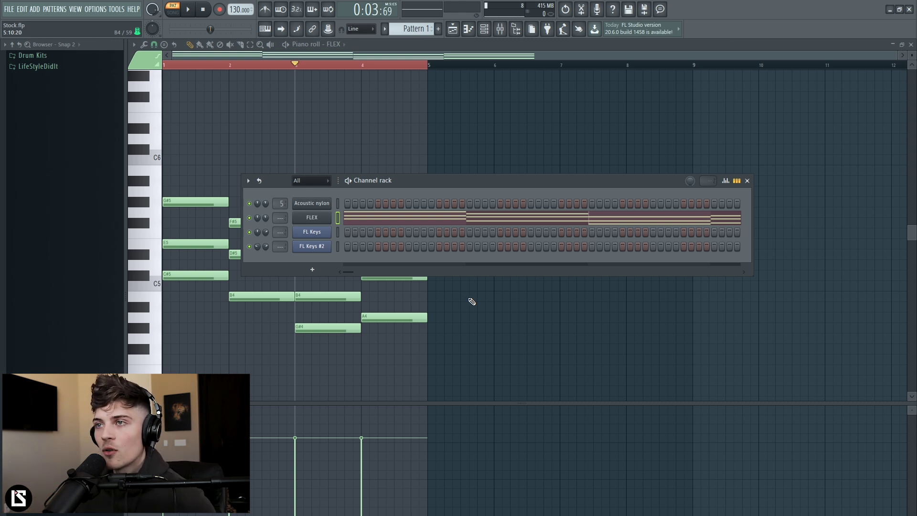
Open and close the FLEX synth window to check its settings, resetting playback to the start.
click(319, 219)
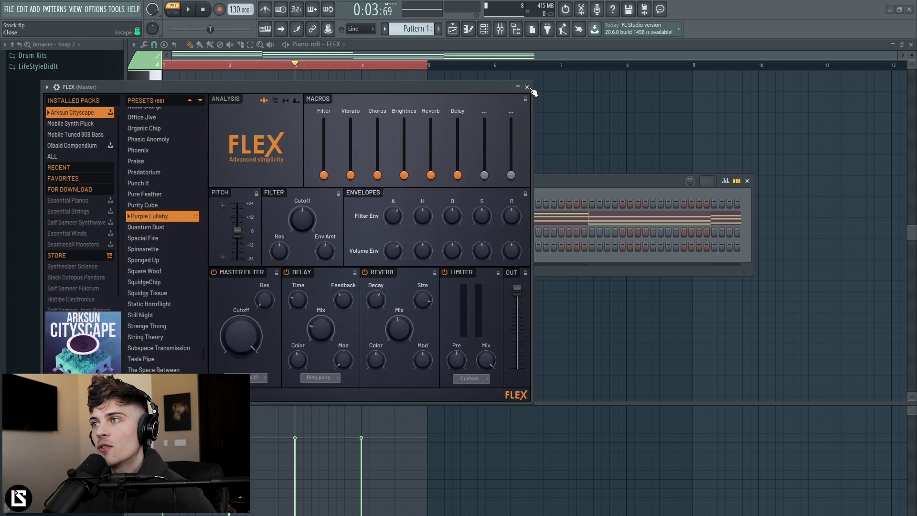
click(527, 87)
click(325, 204)
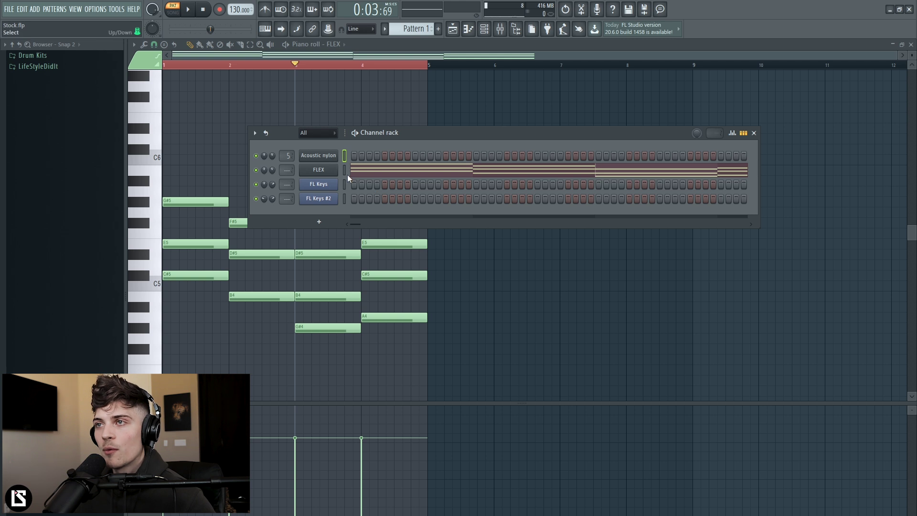
key(space)
click(320, 171)
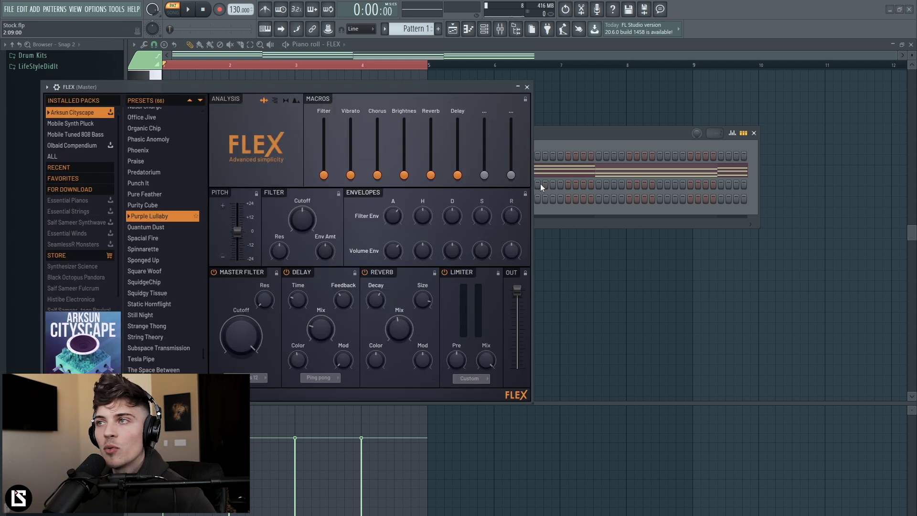
click(527, 87)
Play the four-bar FLEX chord progression with the channel rack hidden, then stop.
key(space)
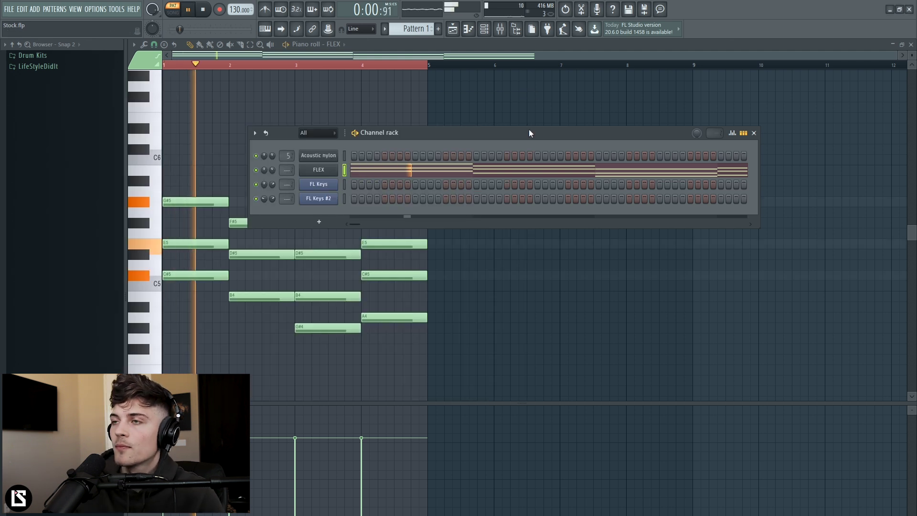
key(F6)
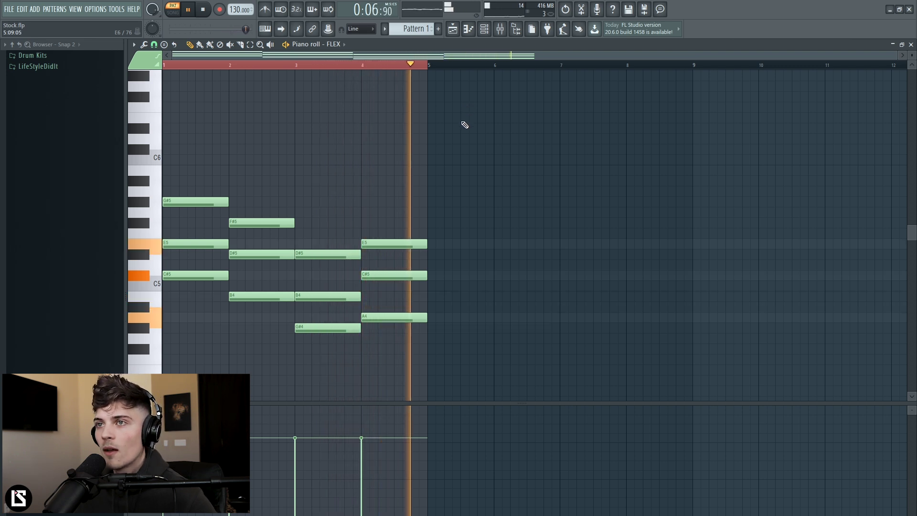
key(space)
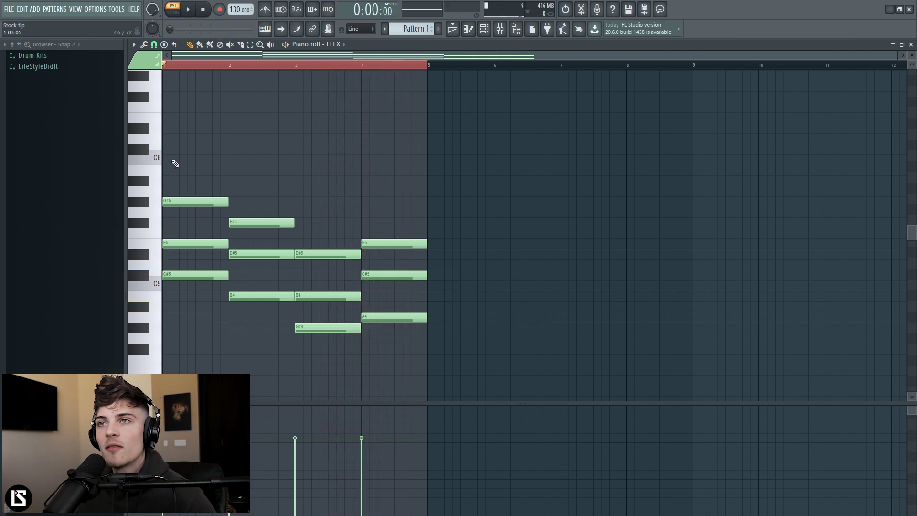
Add a C#6 top note in bar 1 and G#5 notes in bars 3 and 4.
mouse_move(175, 164)
mouse_down()
mouse_move(186, 148)
mouse_move(232, 161)
mouse_move(232, 172)
mouse_up()
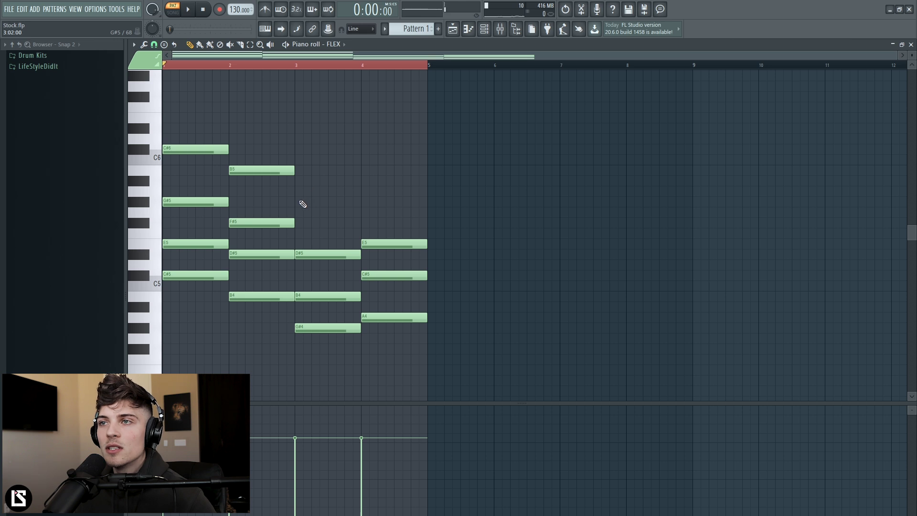
click(301, 202)
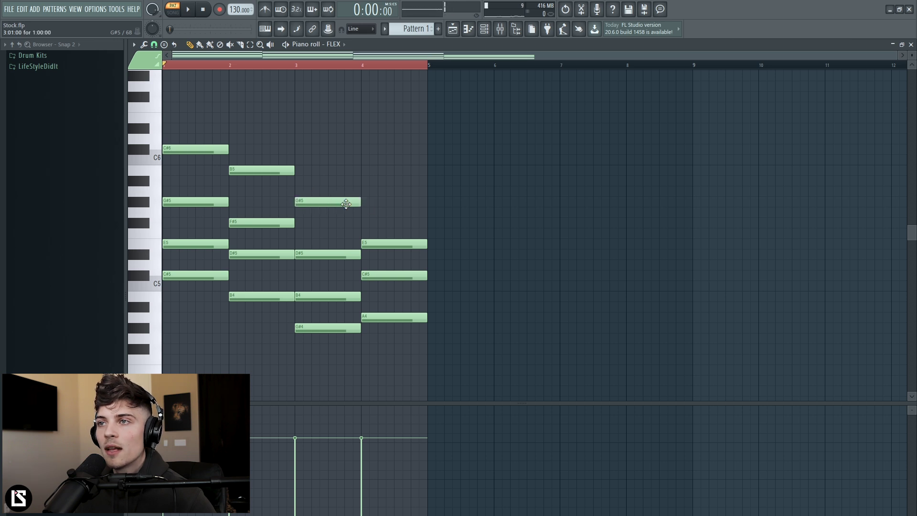
click(364, 203)
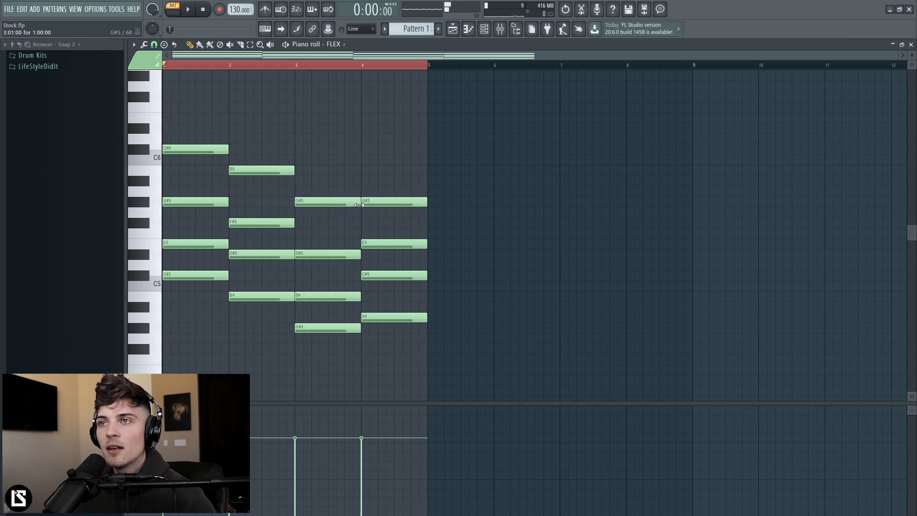
Select all the chord notes and duplicate the progression into bars 5–8 with Ctrl+B.
drag(199, 129, 403, 343)
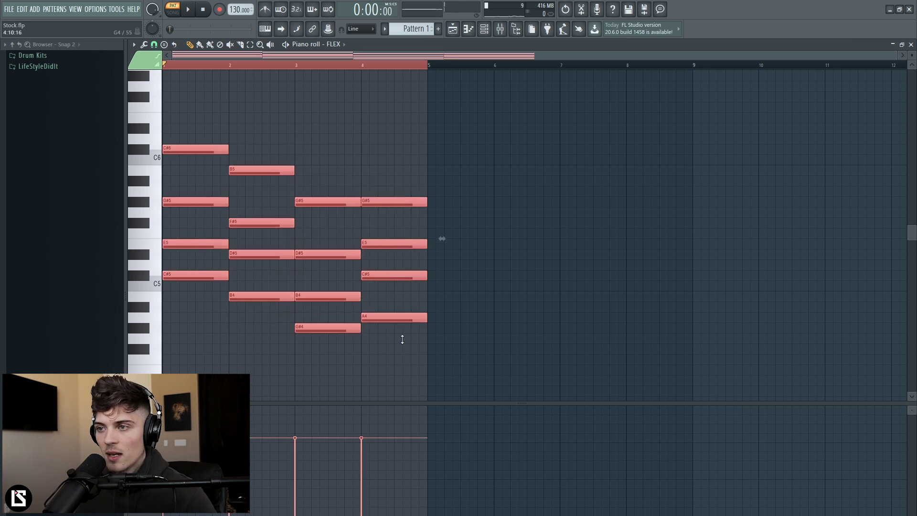
key(alt+r)
click(507, 371)
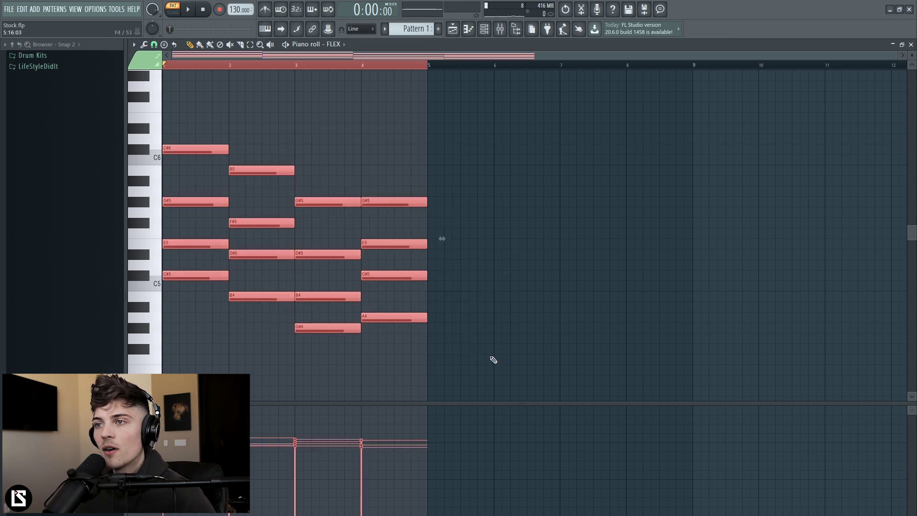
key(ctrl+d)
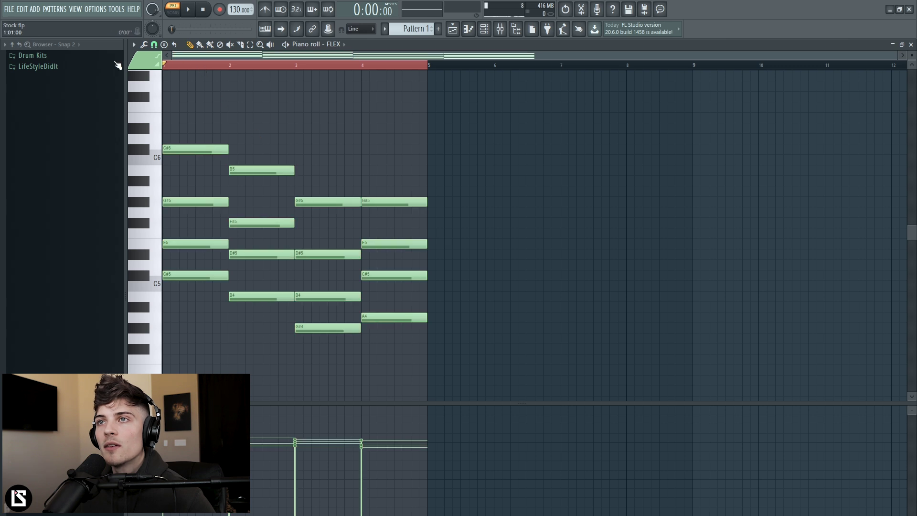
drag(201, 123, 411, 376)
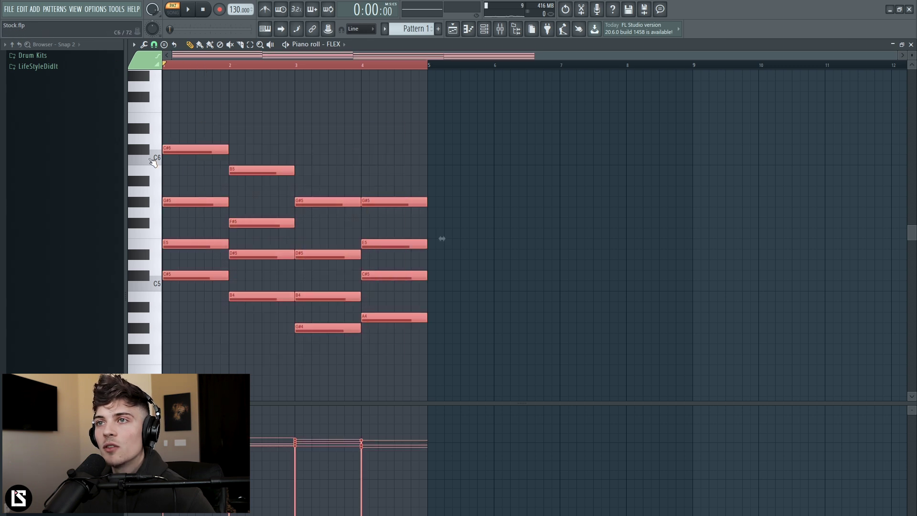
key(ctrl+b)
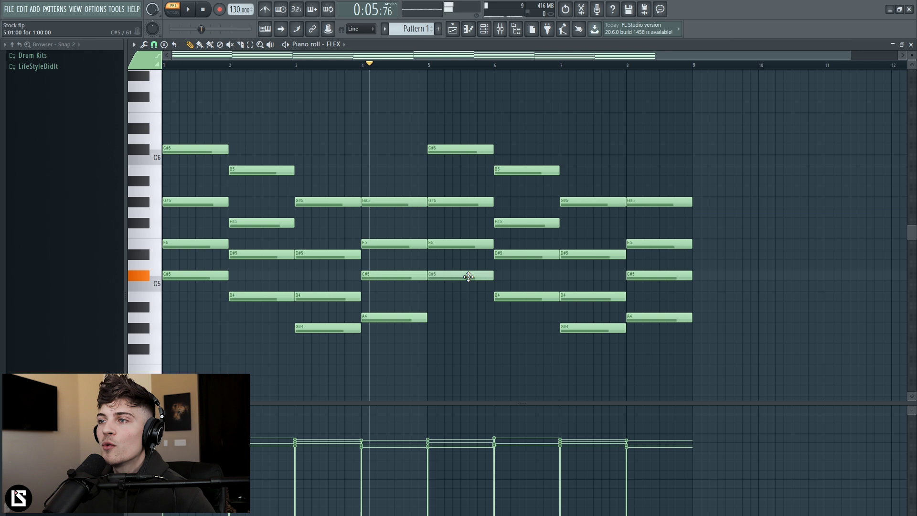
Move the bottom notes of bars 5–8 (C#5, B4, G#4, A4) down an octave.
ctrl+click(458, 276)
ctrl+click(526, 296)
ctrl+click(573, 327)
ctrl+click(639, 317)
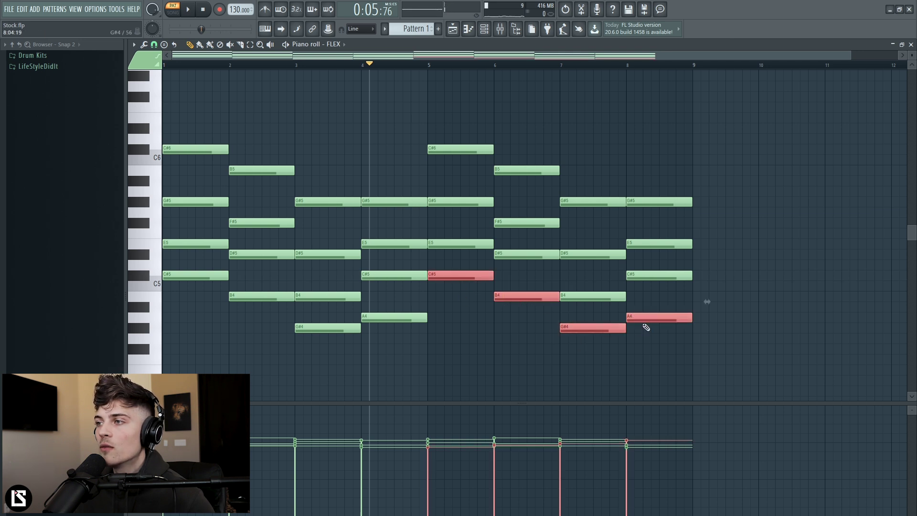
mouse_move(636, 319)
mouse_down()
mouse_move(644, 319)
mouse_move(635, 321)
mouse_up()
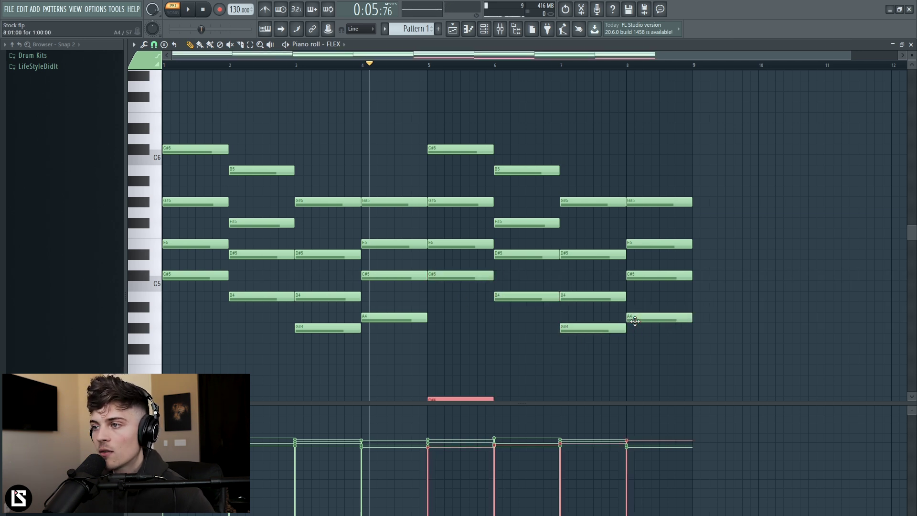
click(543, 374)
Play the new bass line and add an A3 passing note ending at bar 7.
scroll(544, 374, down, 1)
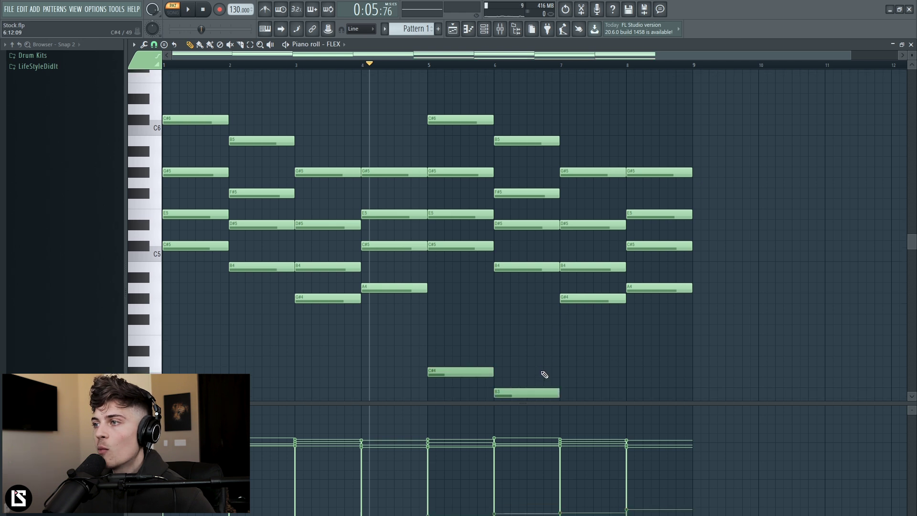
scroll(544, 375, down, 1)
scroll(910, 53, down, 2)
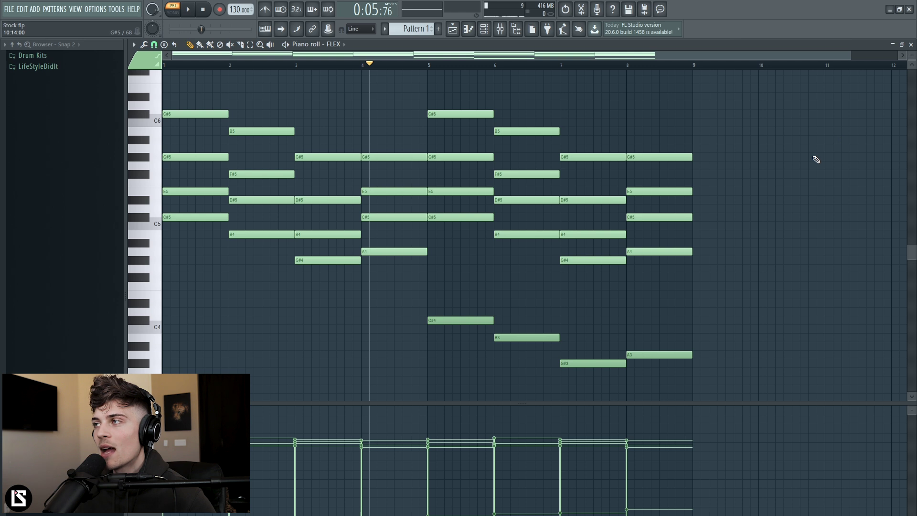
scroll(912, 62, down, 1)
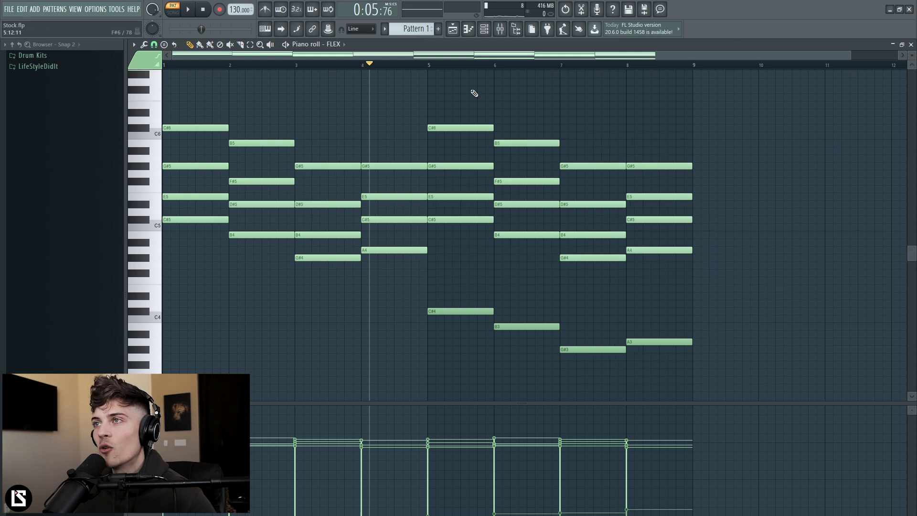
key(space)
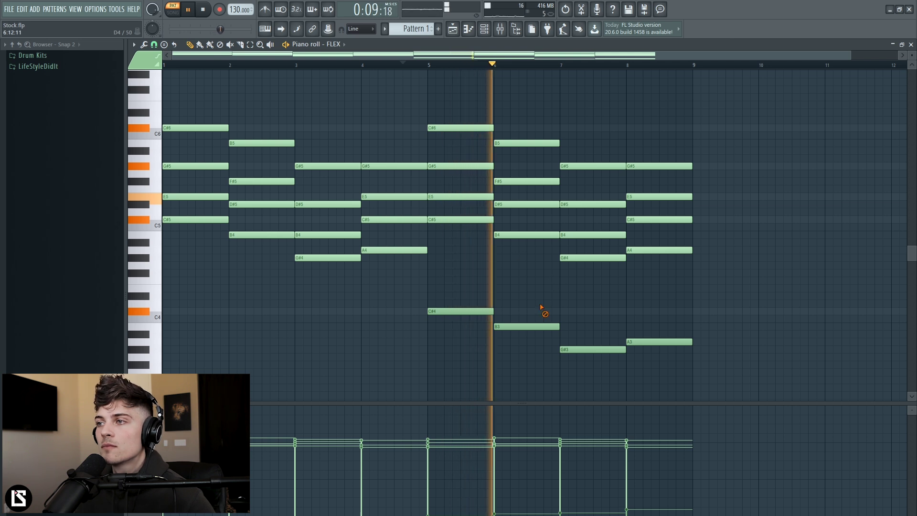
click(548, 342)
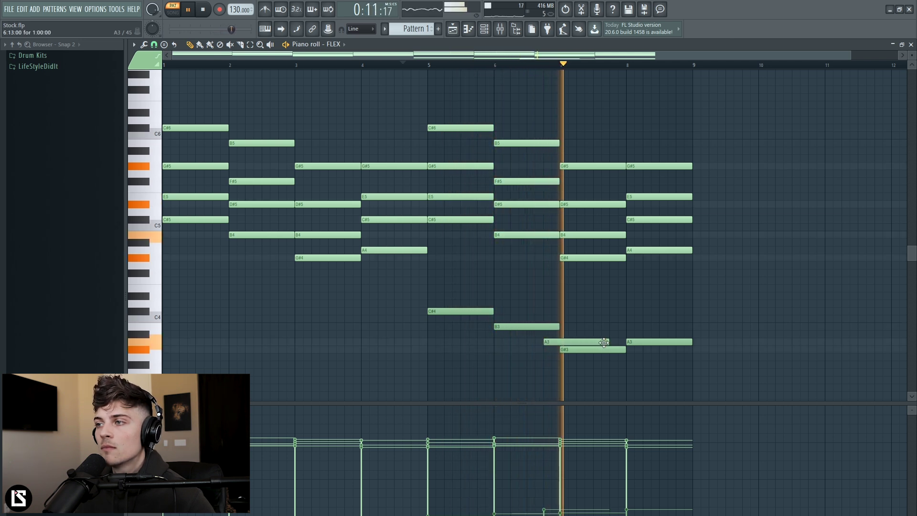
drag(606, 342, 553, 345)
key(space)
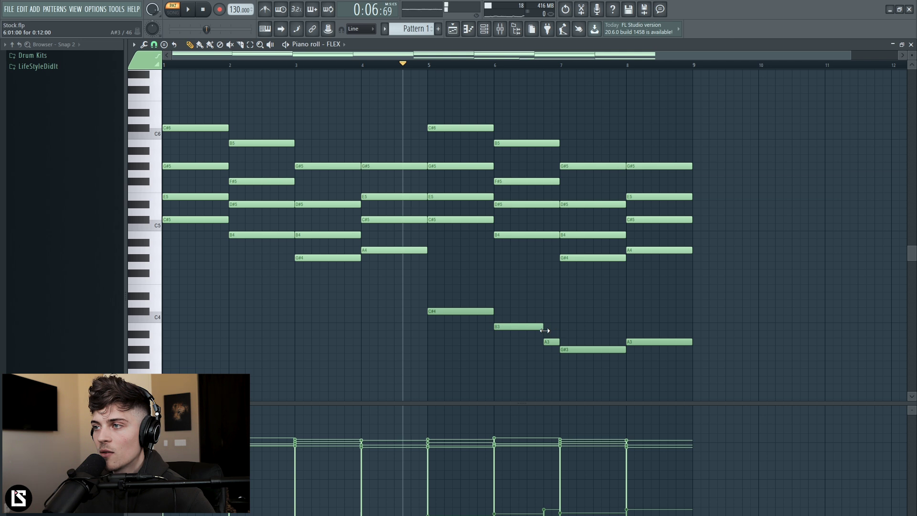
Shorten the bar-8 A3 and add a short A3 at the end of bar 8, replaying from bars 6.5 and 8.
click(527, 69)
key(space)
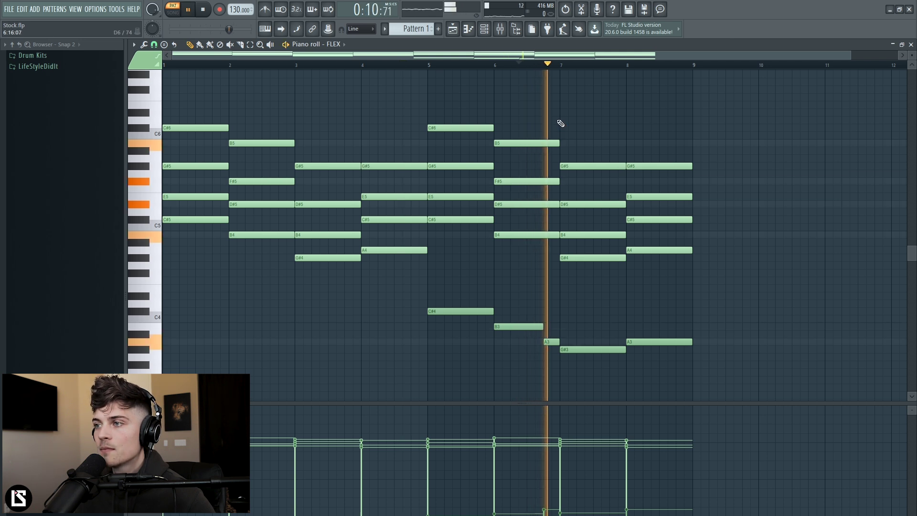
mouse_move(693, 347)
mouse_down()
mouse_move(674, 349)
mouse_move(692, 343)
mouse_up()
click(684, 342)
key(space)
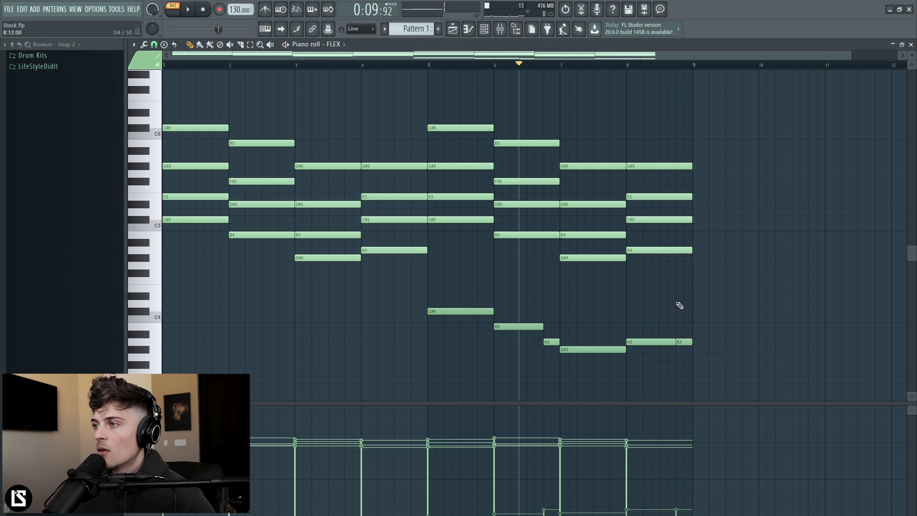
click(628, 65)
key(space)
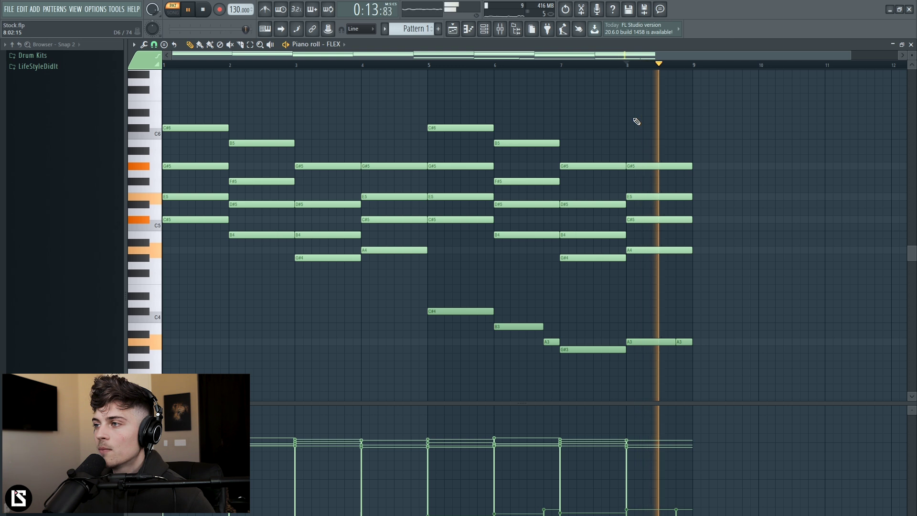
click(492, 34)
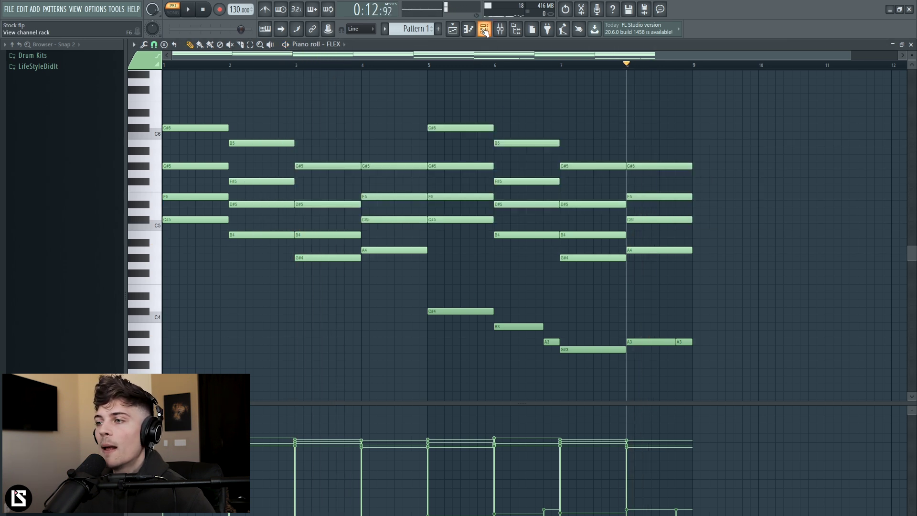
Switch the piano roll to the FL Keys channel's notes.
drag(461, 287, 695, 390)
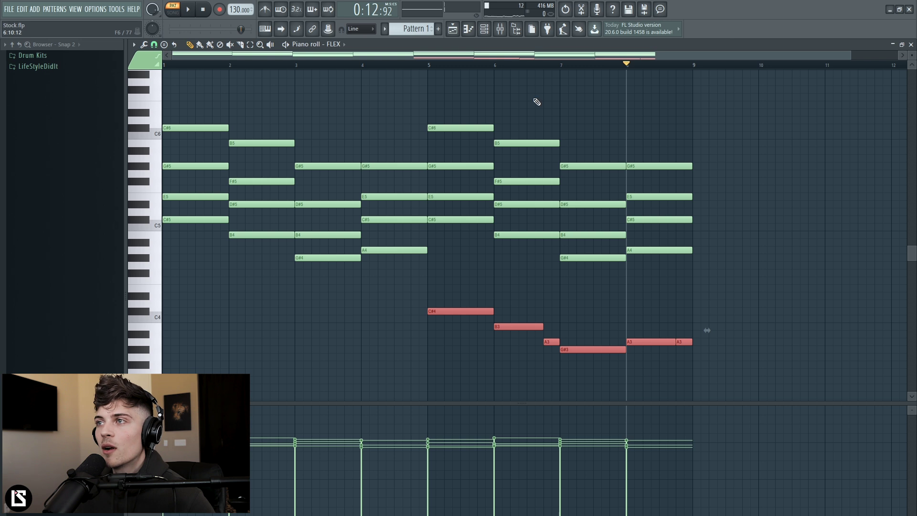
key(ctrl+d)
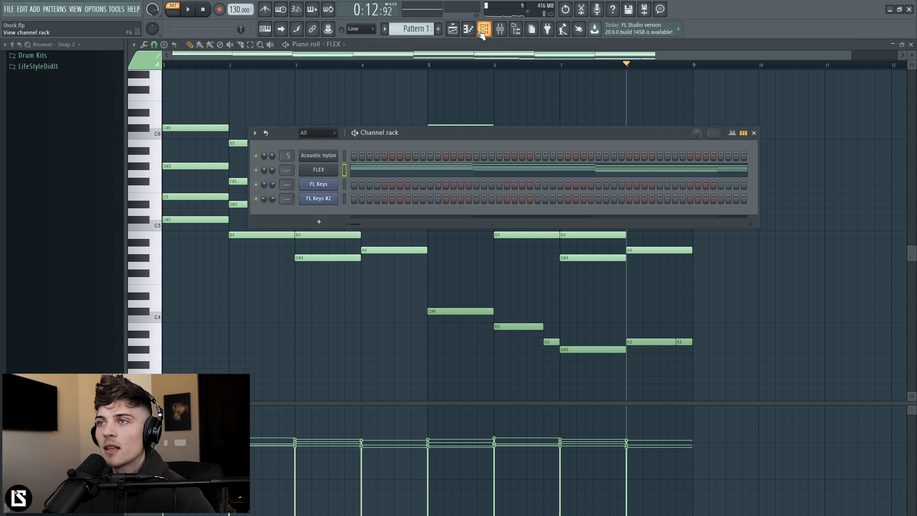
key(F6)
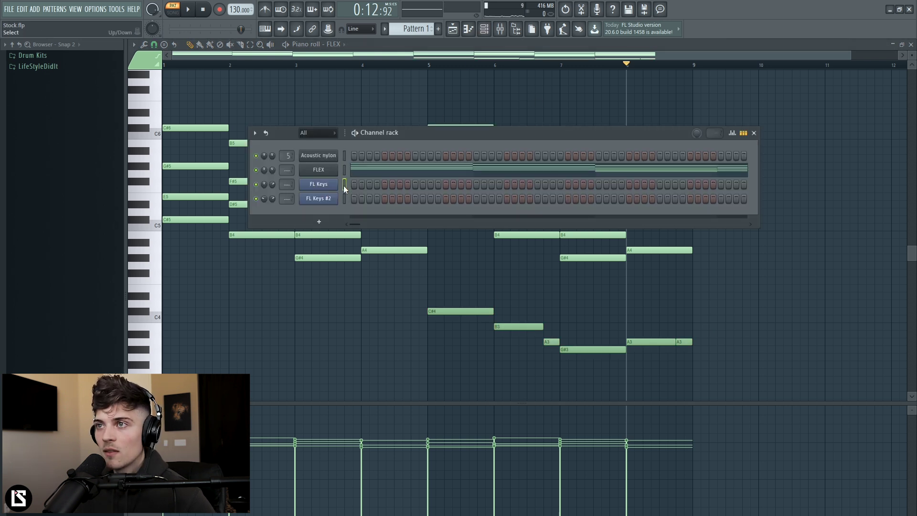
click(344, 185)
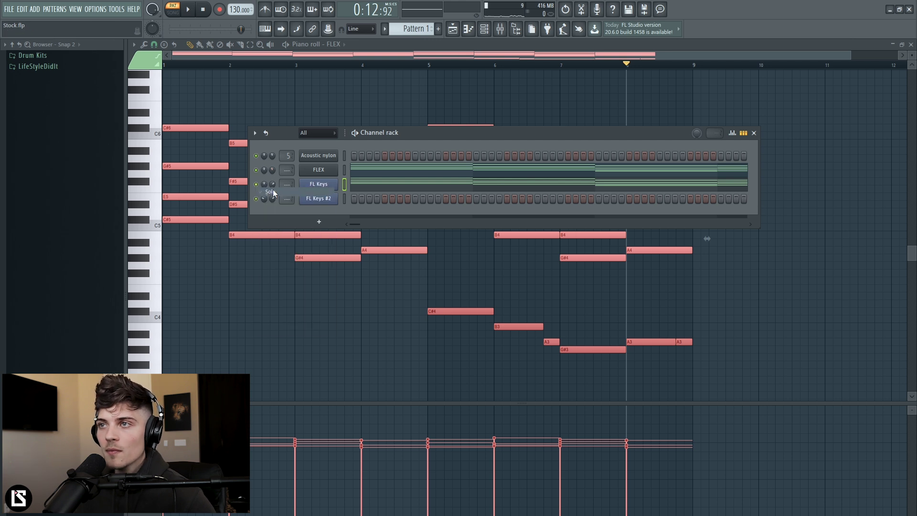
click(410, 185)
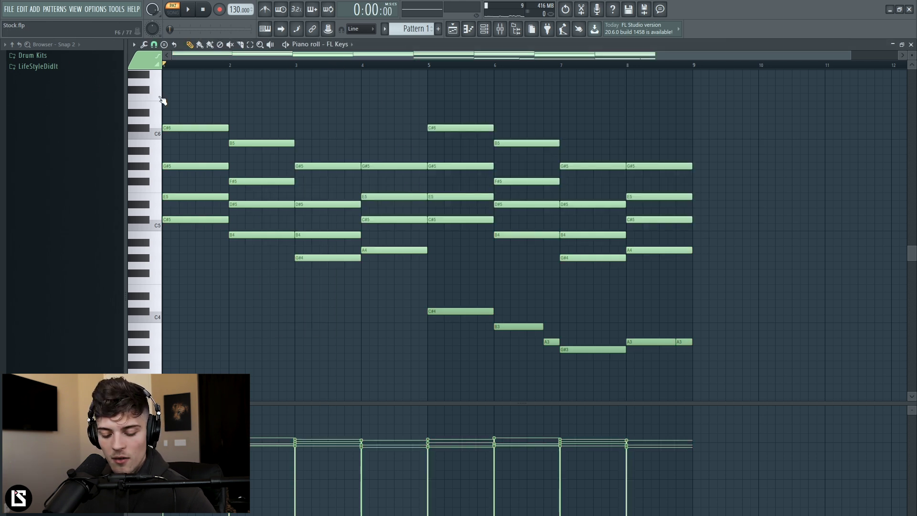
Apply the Strumizer to all FL Keys chords and play the loop to hear the strum.
key(ctrl+a)
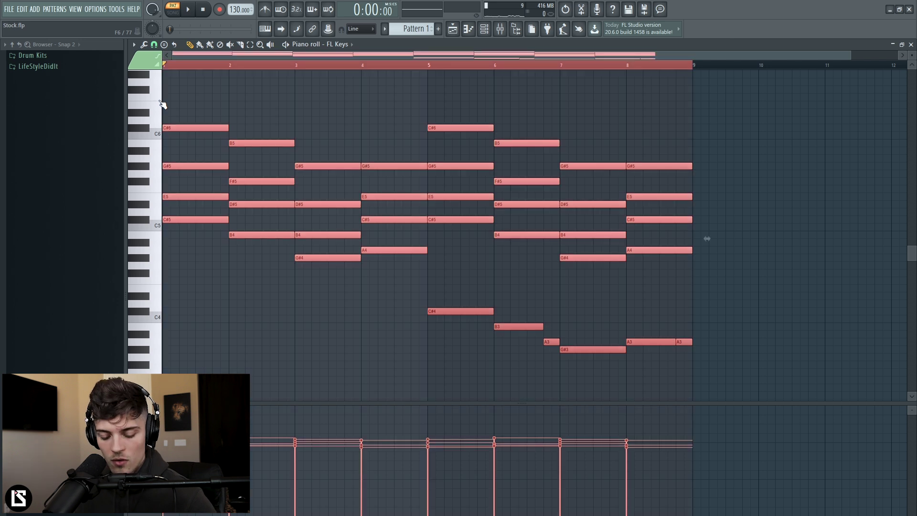
key(alt+s)
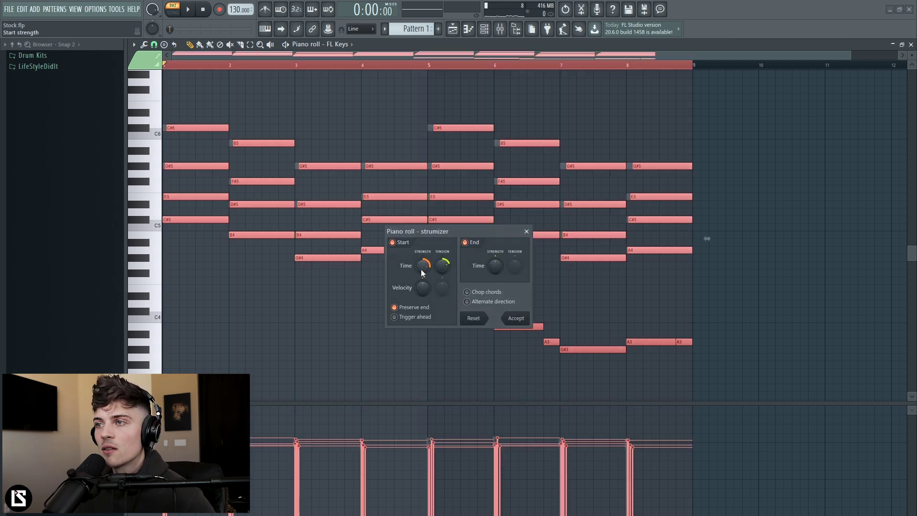
click(515, 319)
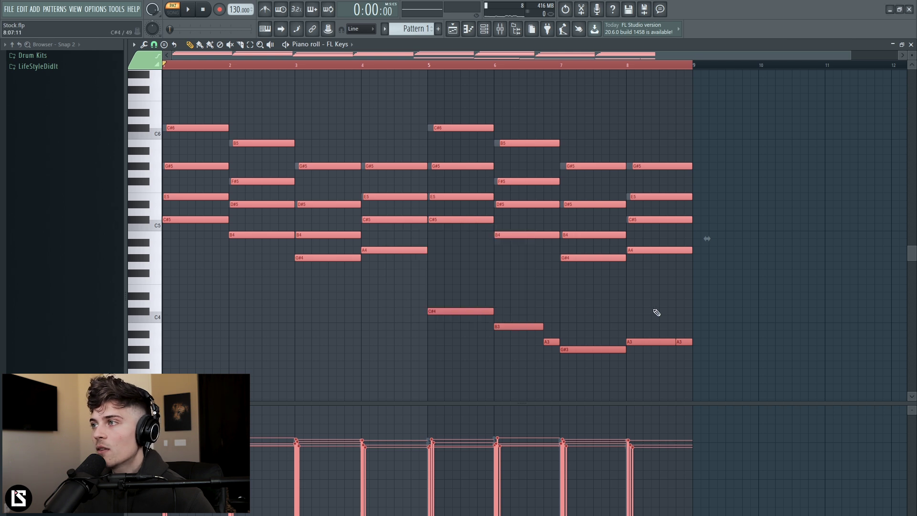
right_click(655, 313)
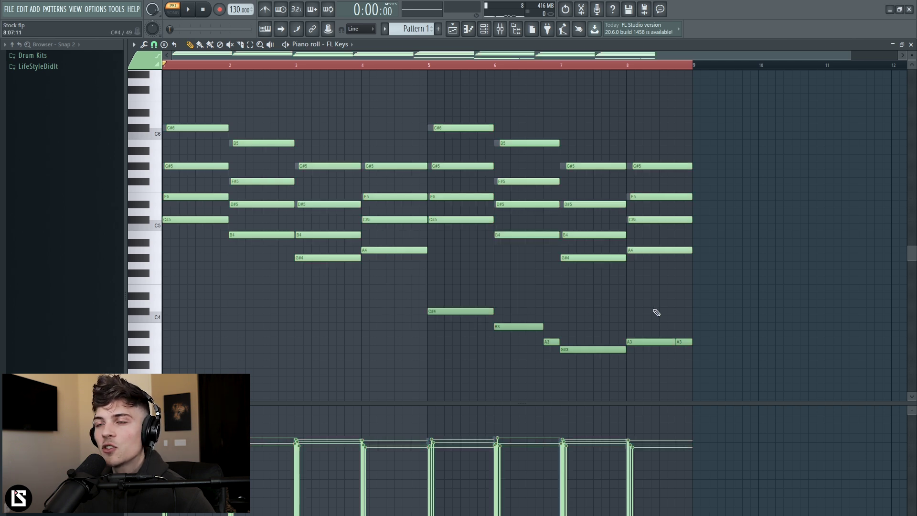
key(space)
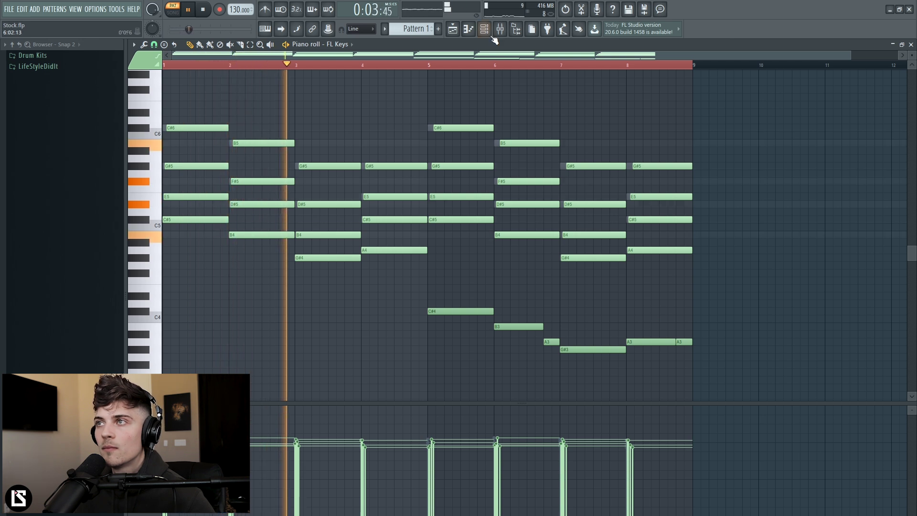
click(489, 31)
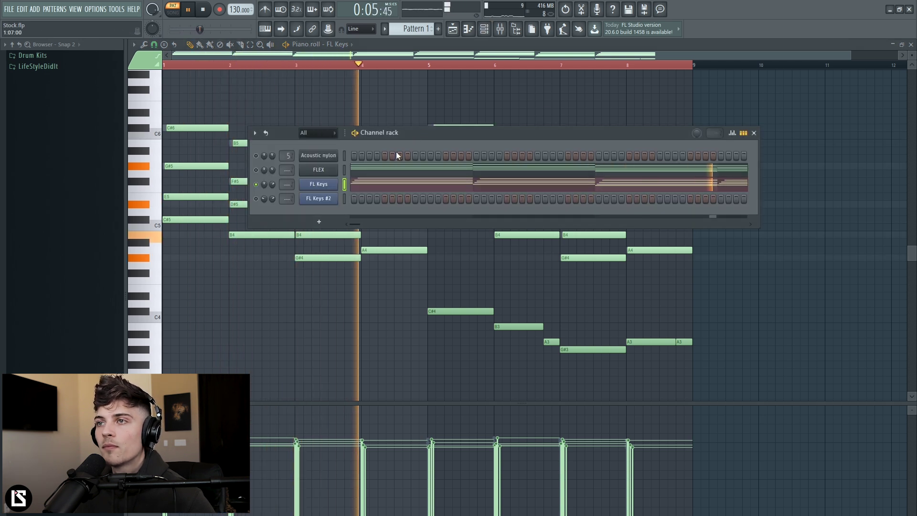
Turn the FL Keys MUFFLE knob up to about 63% and close the plugin.
click(344, 184)
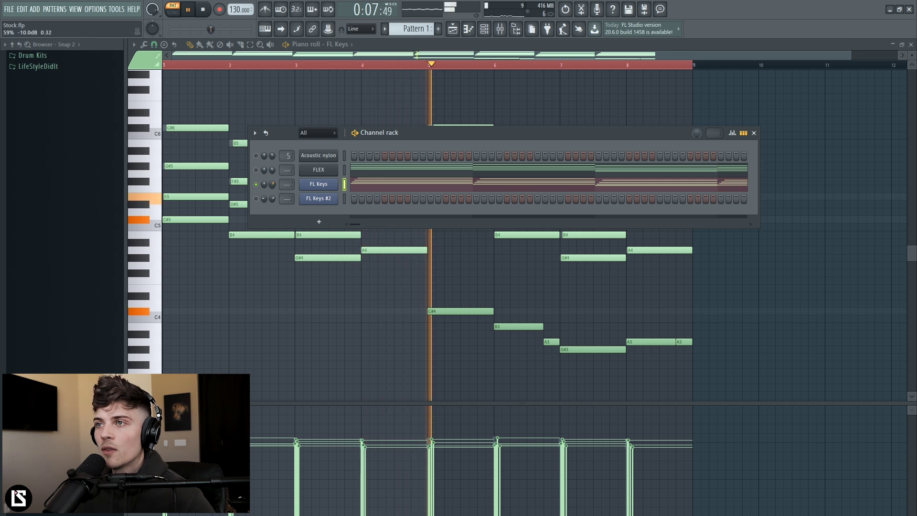
key(space)
click(331, 188)
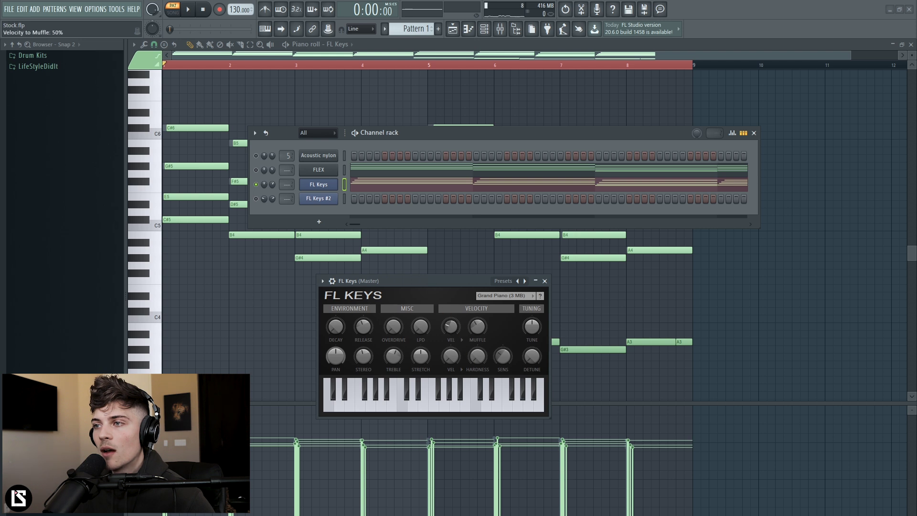
drag(477, 327, 477, 320)
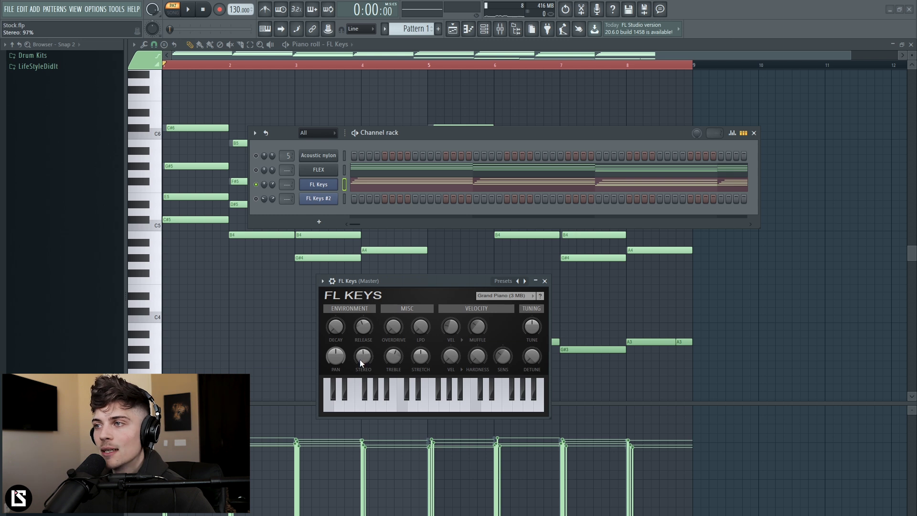
click(545, 281)
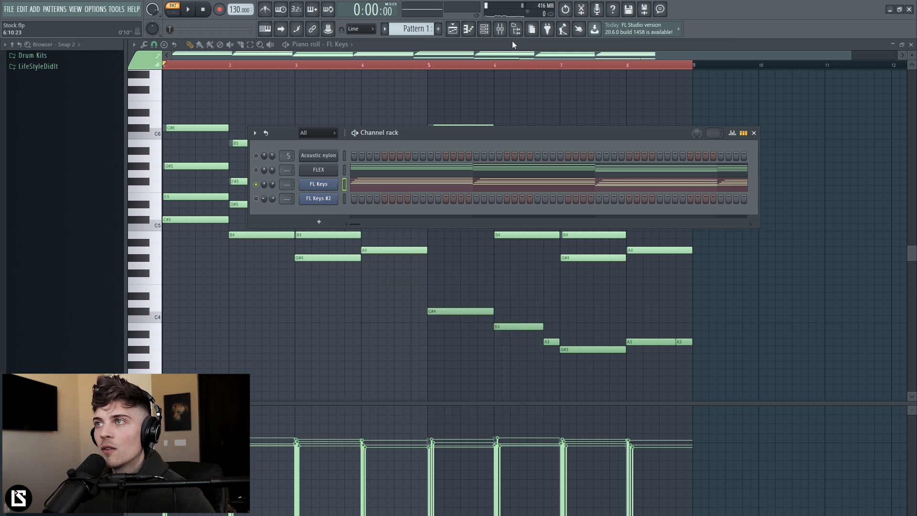
click(500, 29)
Route the FL Keys channel to mixer Insert 2.
right_click(318, 196)
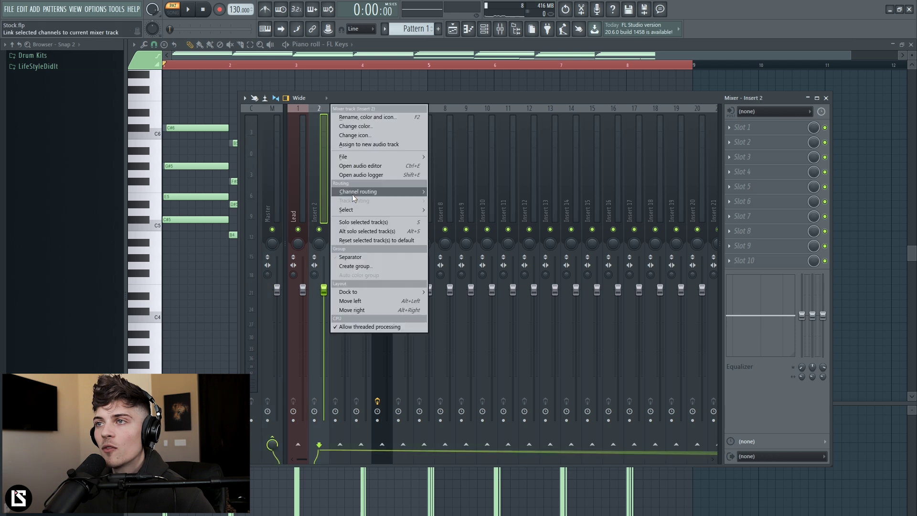
mouse_move(382, 191)
click(468, 193)
Add Fruity parametric EQ 2 with a low cut around 82Hz and a gentle high shelf.
click(728, 143)
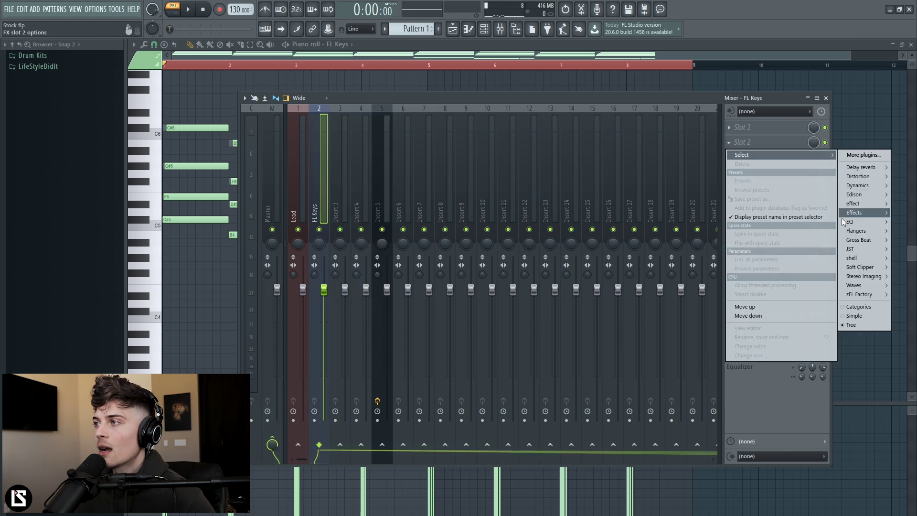
mouse_move(854, 222)
click(793, 223)
drag(263, 214, 258, 218)
drag(136, 213, 144, 254)
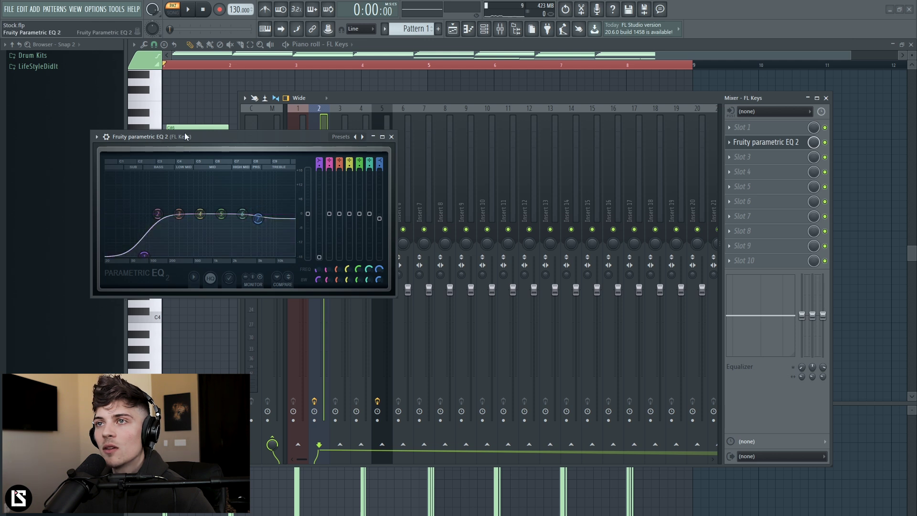
drag(189, 135, 200, 138)
click(402, 140)
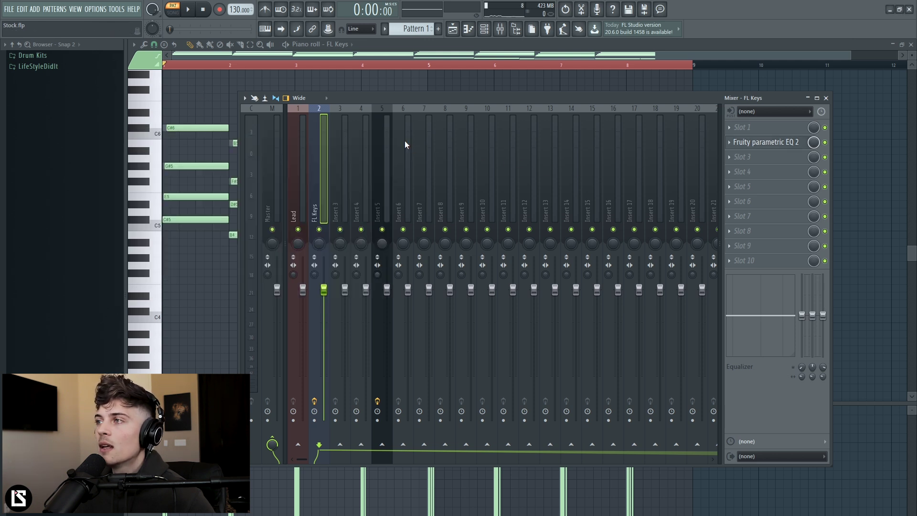
Load Fruity Reeverb 2 in the third slot, adjust room size and pull dry down.
click(738, 164)
mouse_move(859, 183)
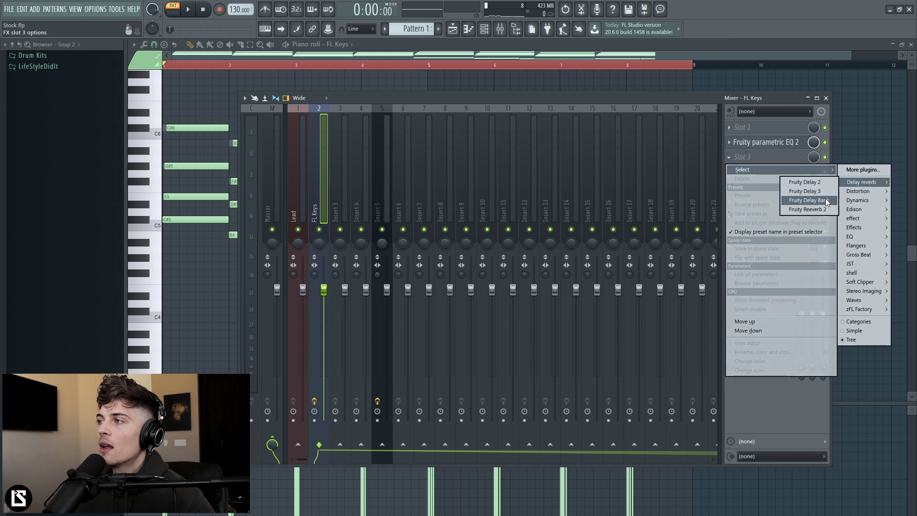
click(824, 209)
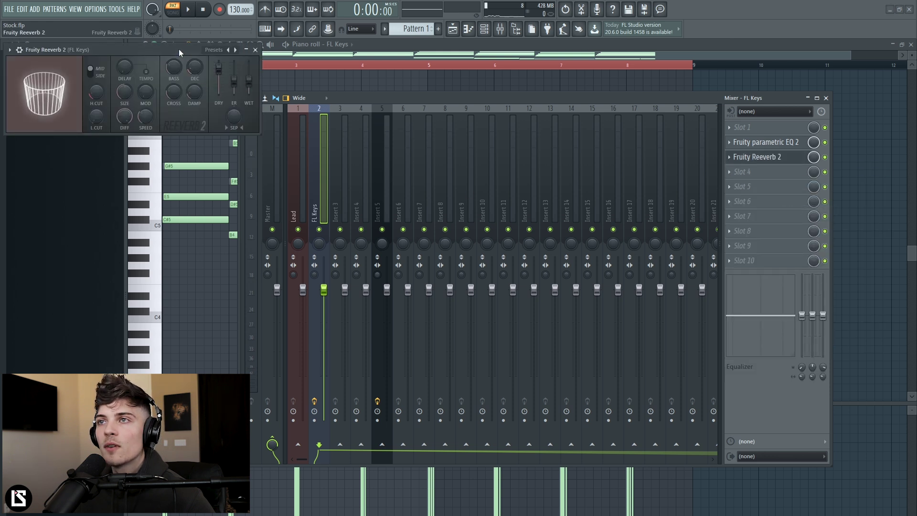
drag(178, 49, 496, 276)
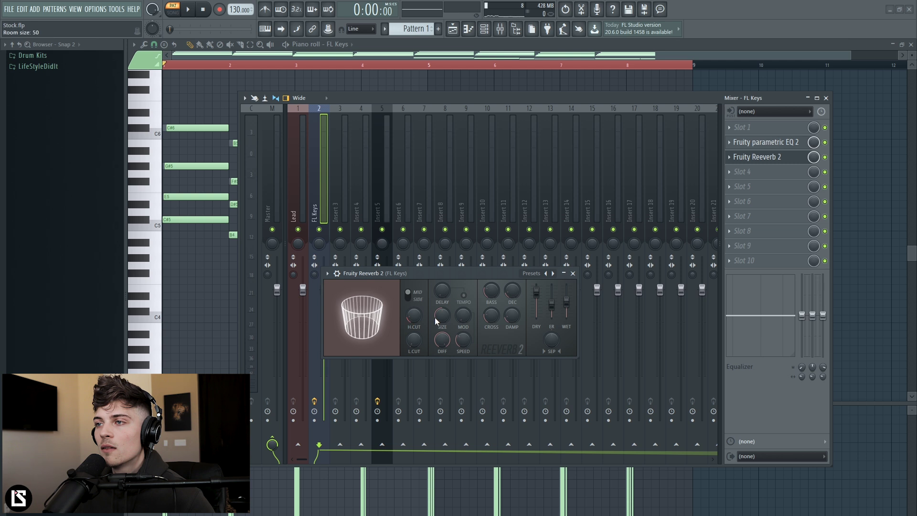
drag(441, 315, 442, 315)
drag(536, 290, 512, 294)
Set the reverb decay to 1.7 seconds, tweak stereo separation and lower dry to about 45%.
key(space)
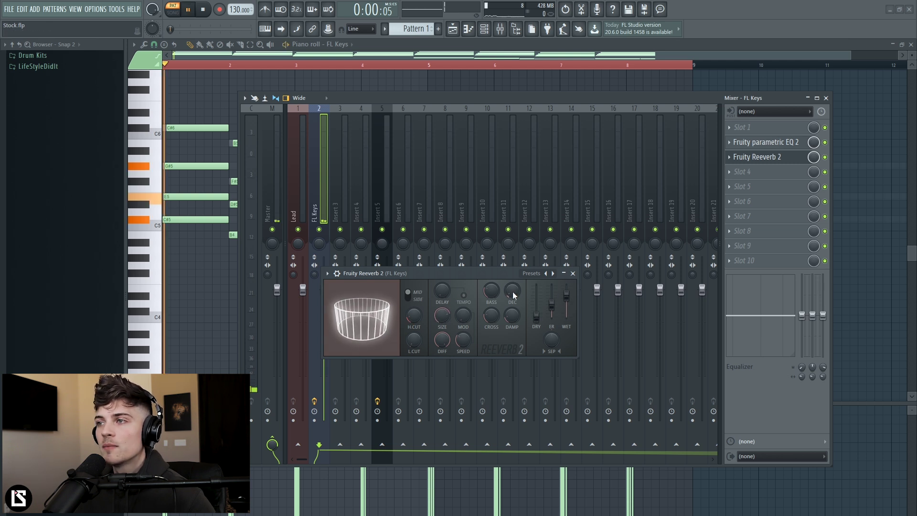
drag(512, 291, 536, 300)
key(space)
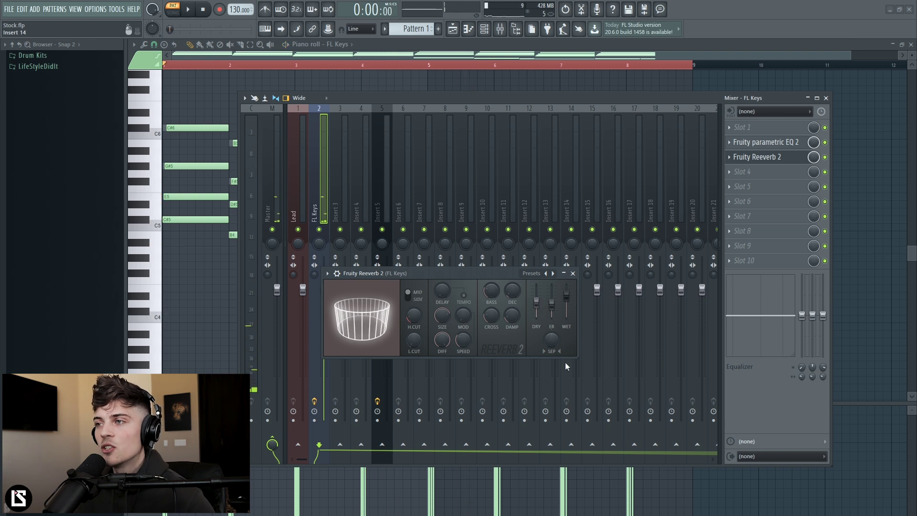
drag(551, 339, 551, 341)
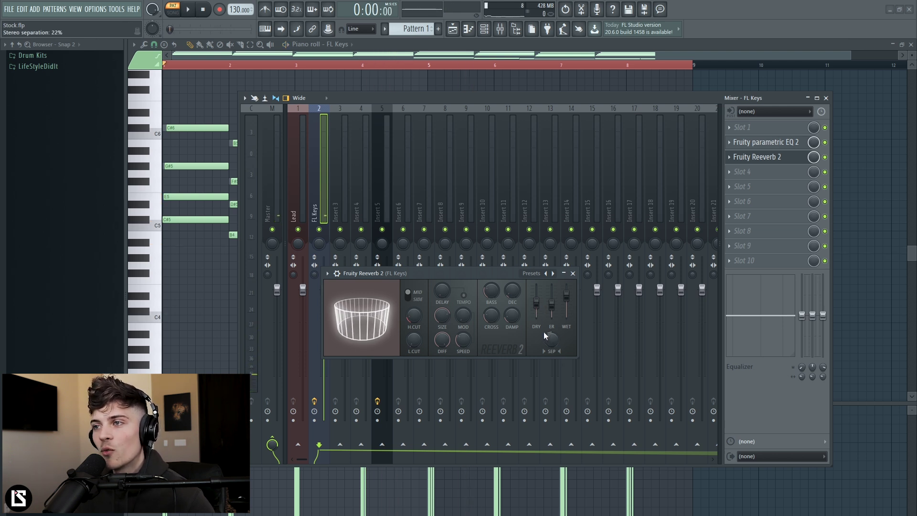
drag(536, 301, 536, 304)
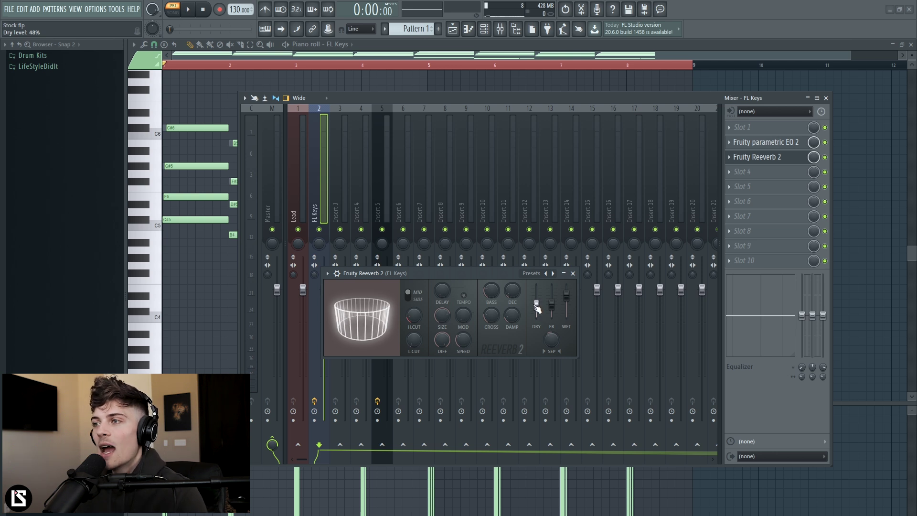
drag(530, 307, 530, 311)
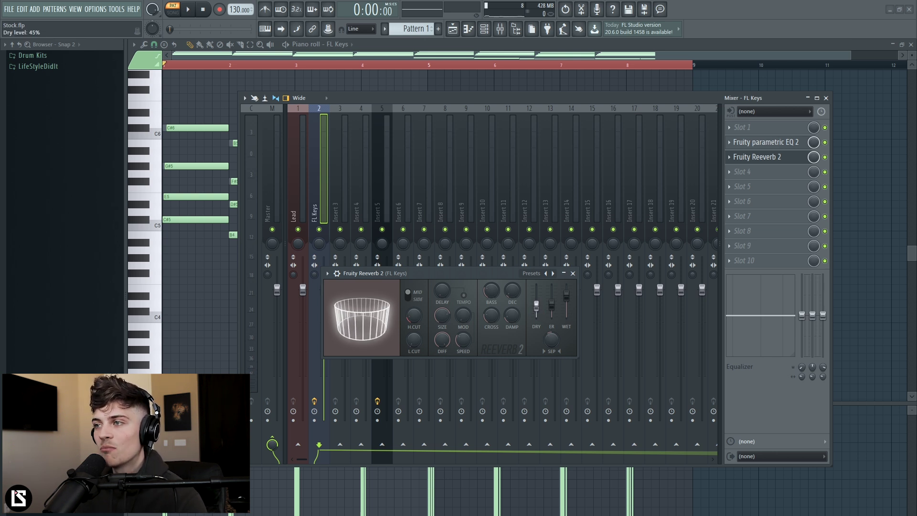
key(space)
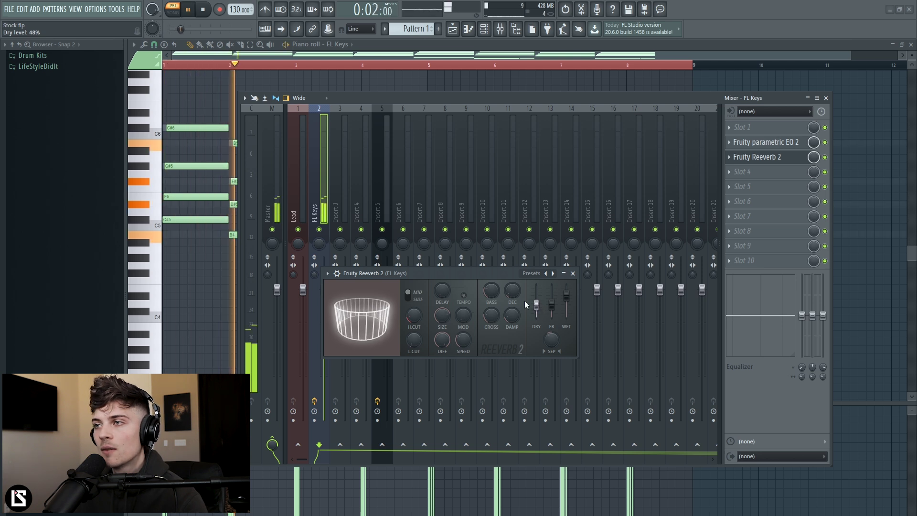
click(483, 30)
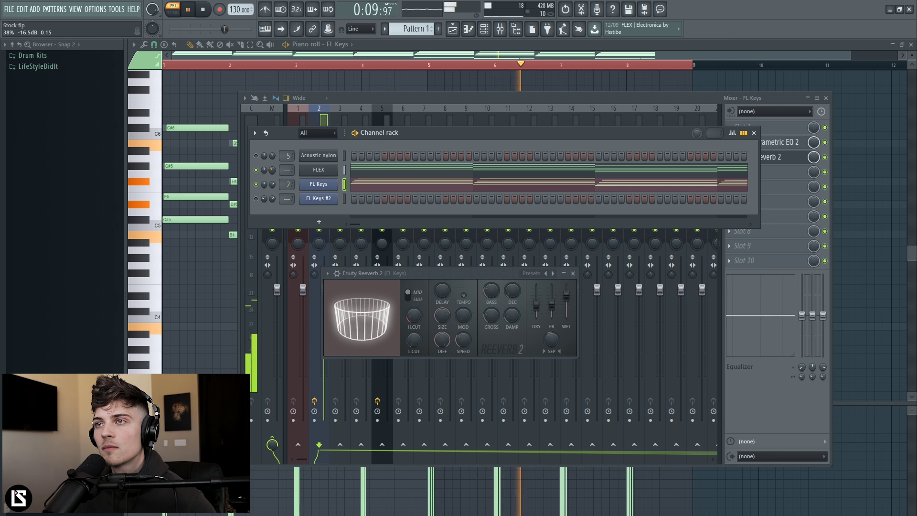
Close the reverb window, bring the FL Keys notes forward and stop playback.
click(572, 273)
click(484, 29)
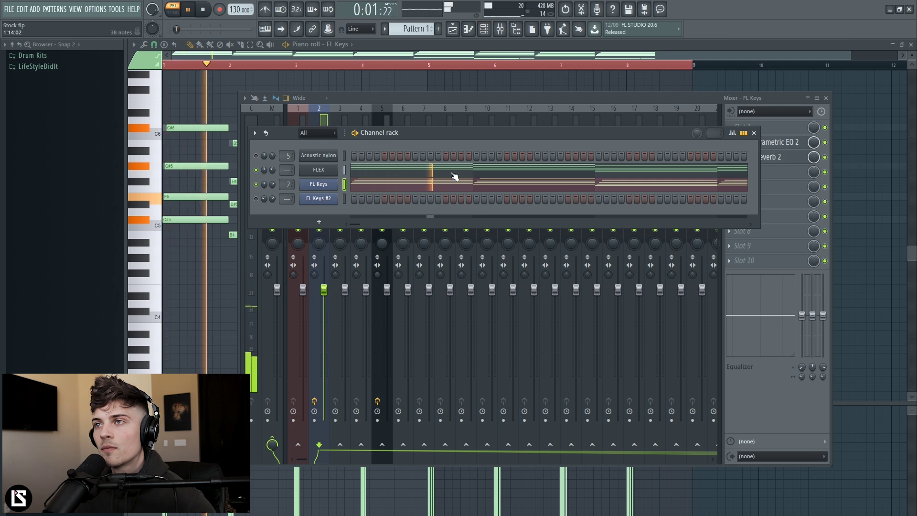
click(436, 188)
scroll(401, 86, down, 1)
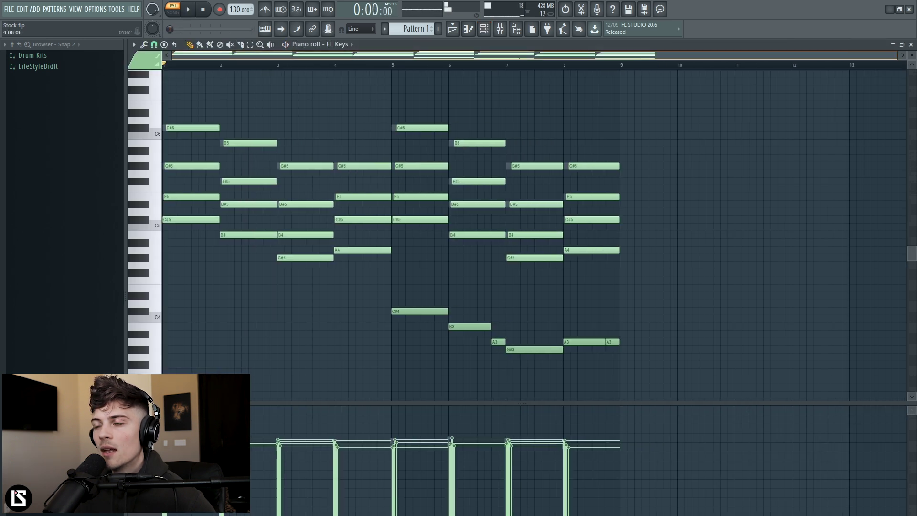
key(space)
scroll(419, 87, down, 1)
scroll(457, 153, down, 1)
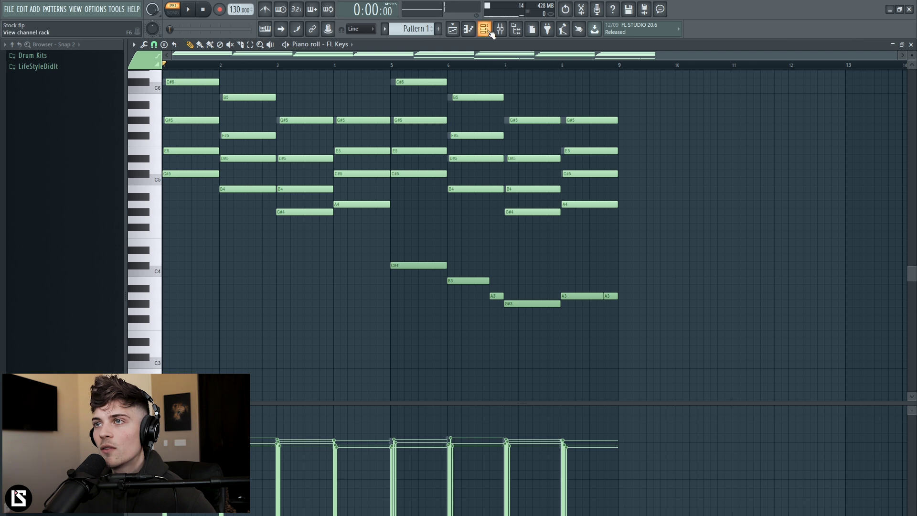
Switch to FLEX and copy its six low notes four bars earlier into bars 1–5.
click(491, 32)
click(377, 170)
drag(417, 251, 661, 359)
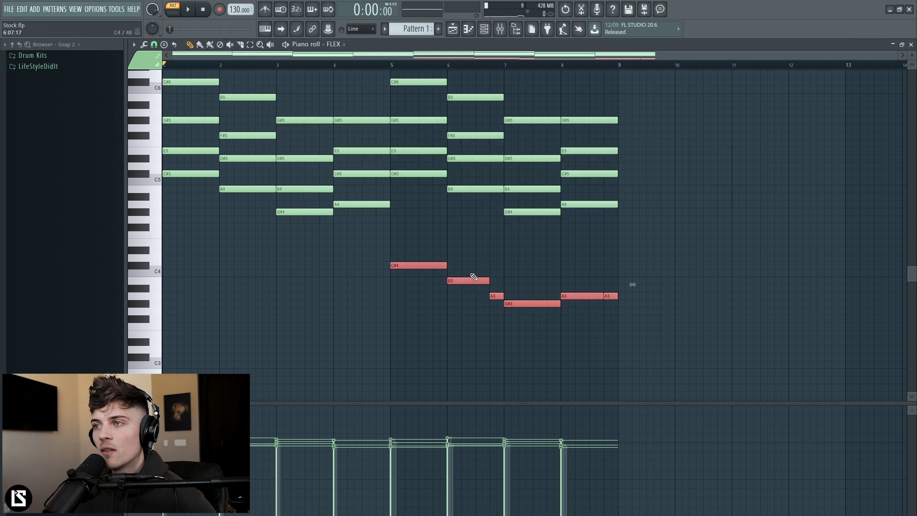
drag(408, 266, 176, 265)
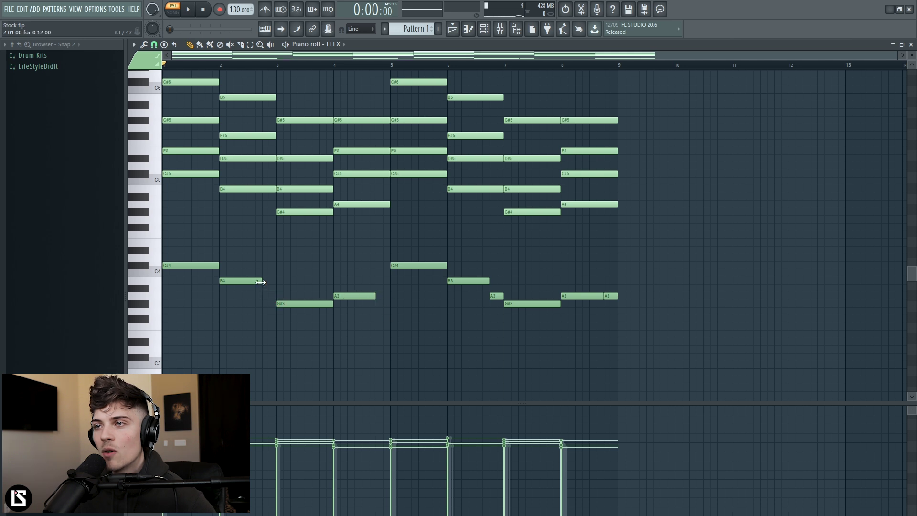
Return to the FL Keys notes, select them all and dismiss the randomizer unchanged.
key(Down)
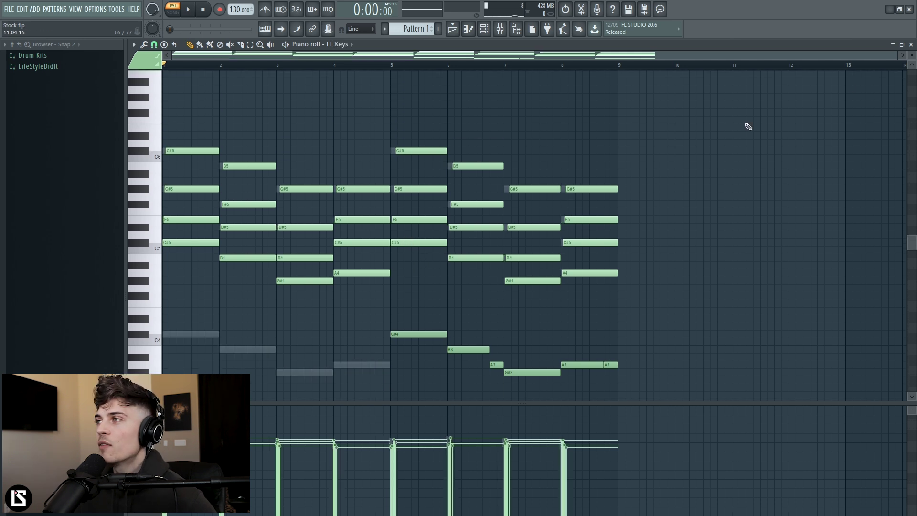
scroll(914, 55, down, 1)
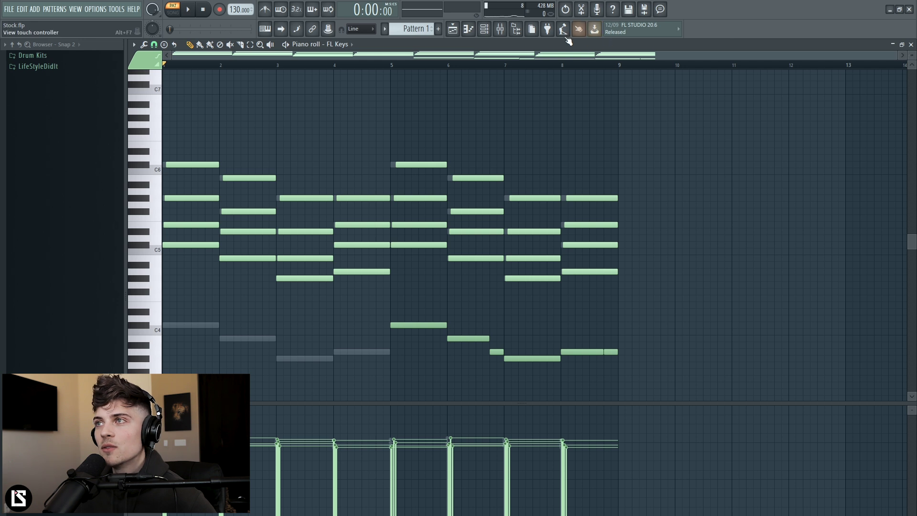
scroll(427, 106, down, 2)
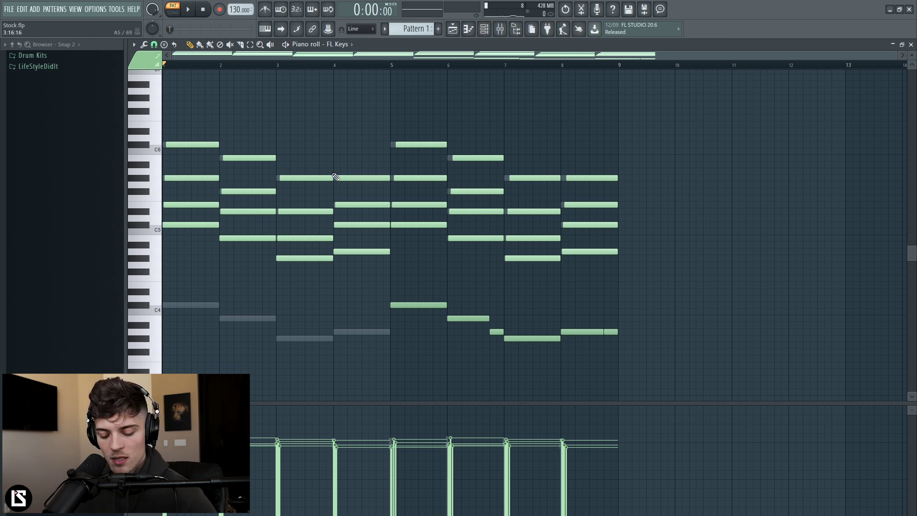
key(ctrl+a)
key(alt+r)
click(515, 376)
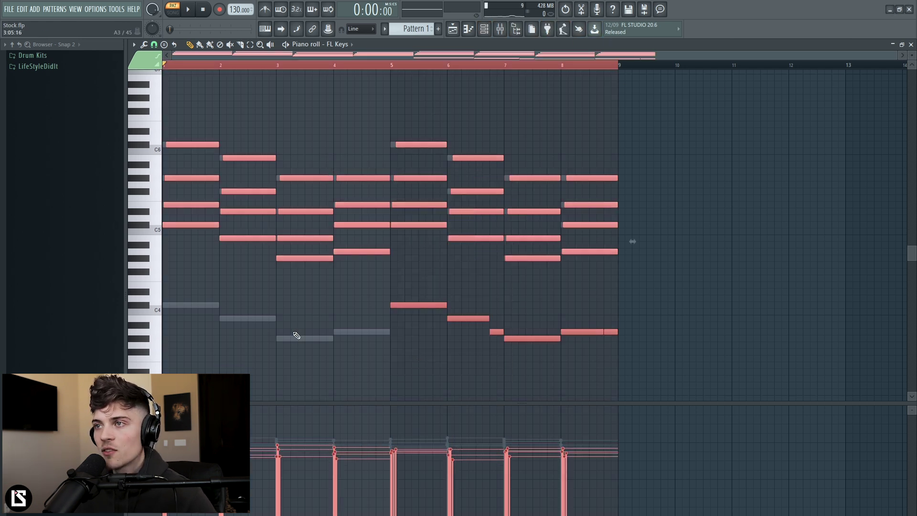
key(ctrl+d)
click(483, 30)
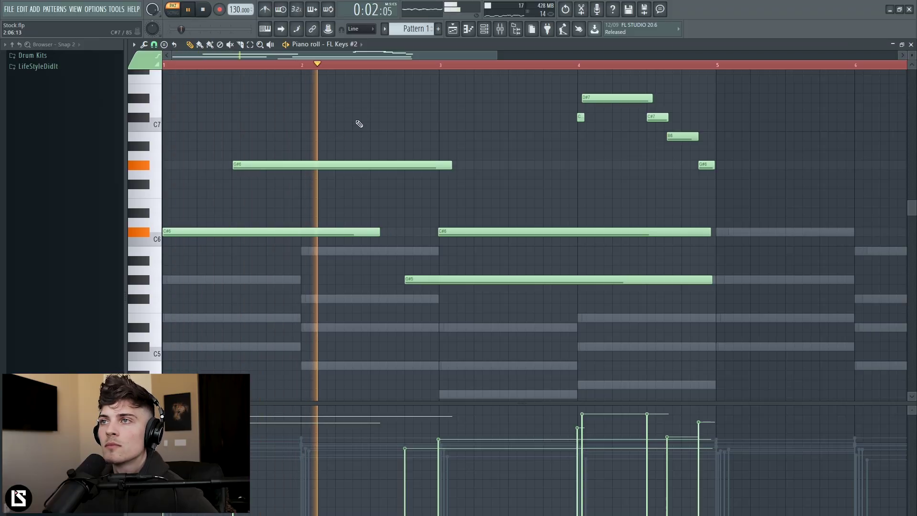
Shorten the B6 and long C#6 melody notes and add a new note after the B6.
click(374, 98)
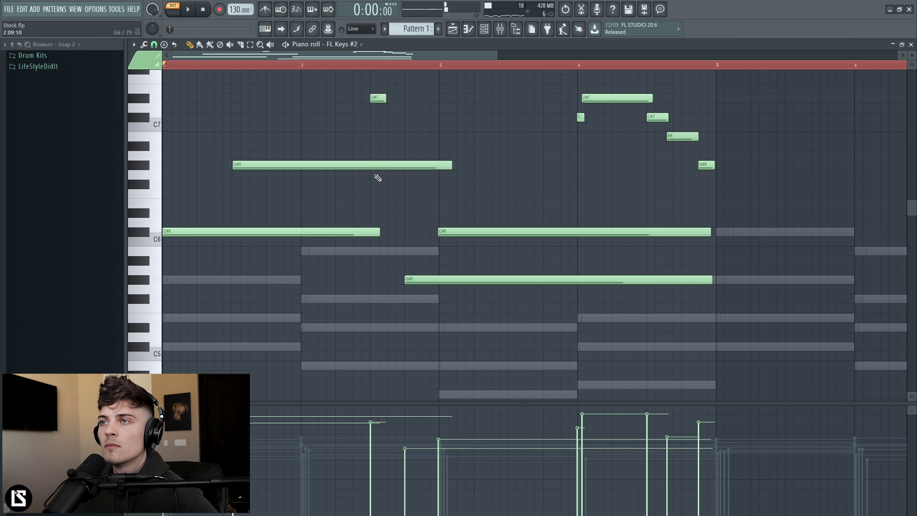
key(ctrl+z)
key(space)
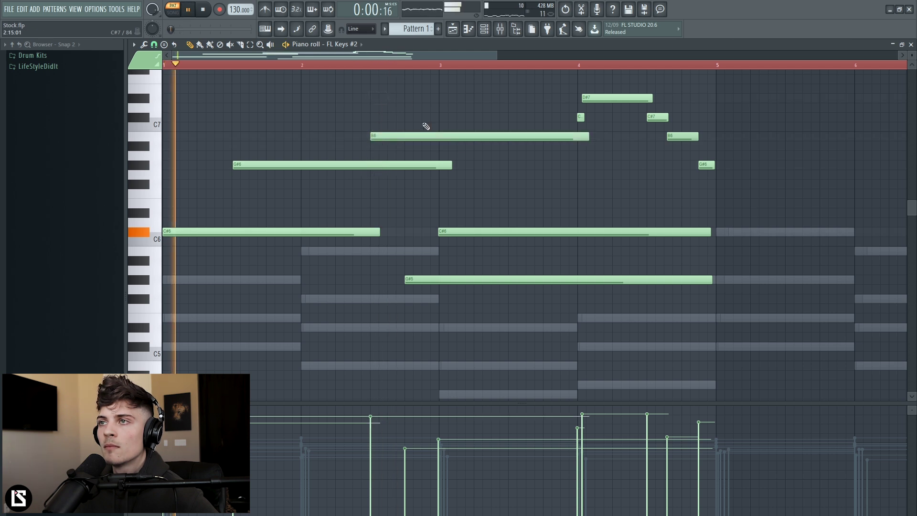
drag(595, 140, 368, 183)
click(414, 146)
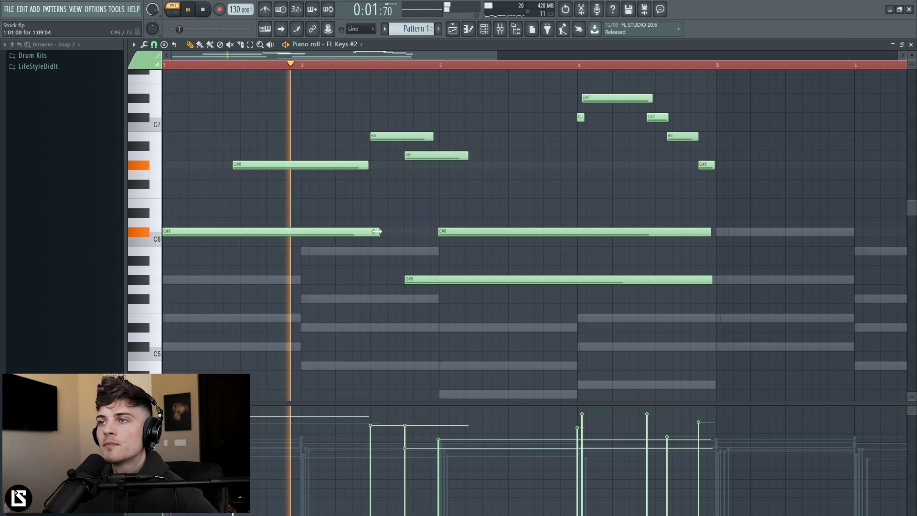
drag(379, 232, 229, 233)
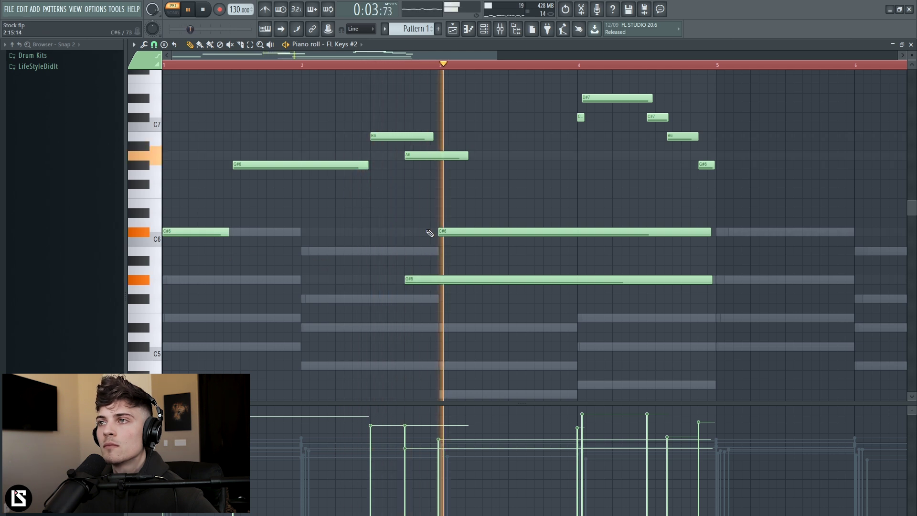
key(space)
key(space)
Replace the A6 with a new A6 at bar 3 followed directly by a G#6.
right_click(413, 155)
right_click(403, 136)
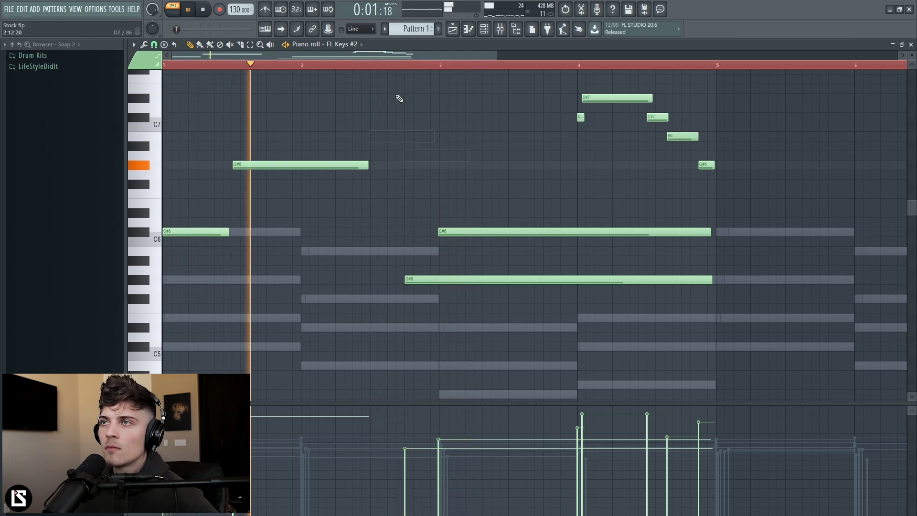
key(ctrl+z)
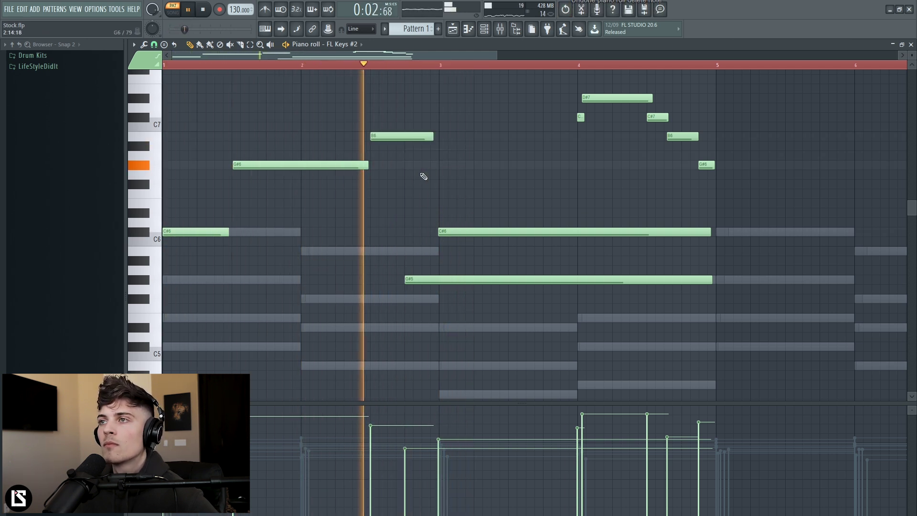
click(443, 155)
click(519, 164)
drag(514, 163, 505, 163)
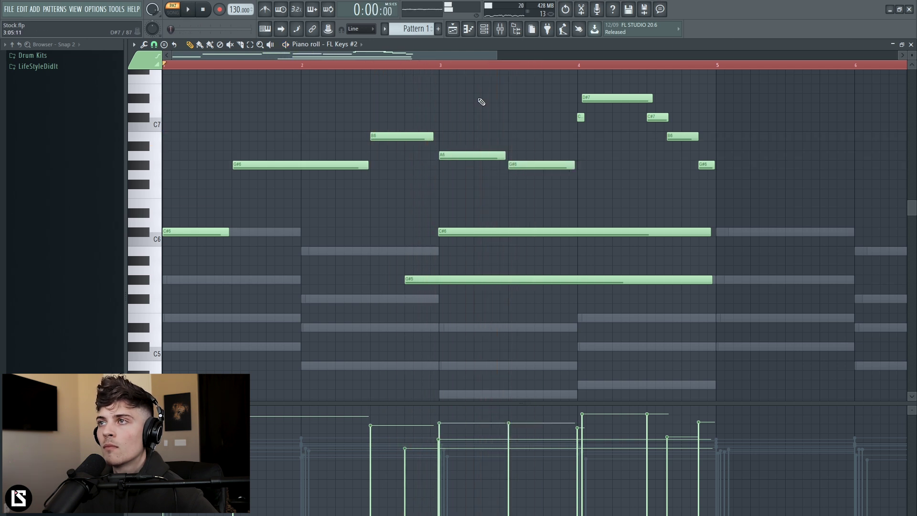
Add an E6 near bar 3.8 and fine-tune the E6 and G#6 note lengths.
scroll(421, 100, down, 1)
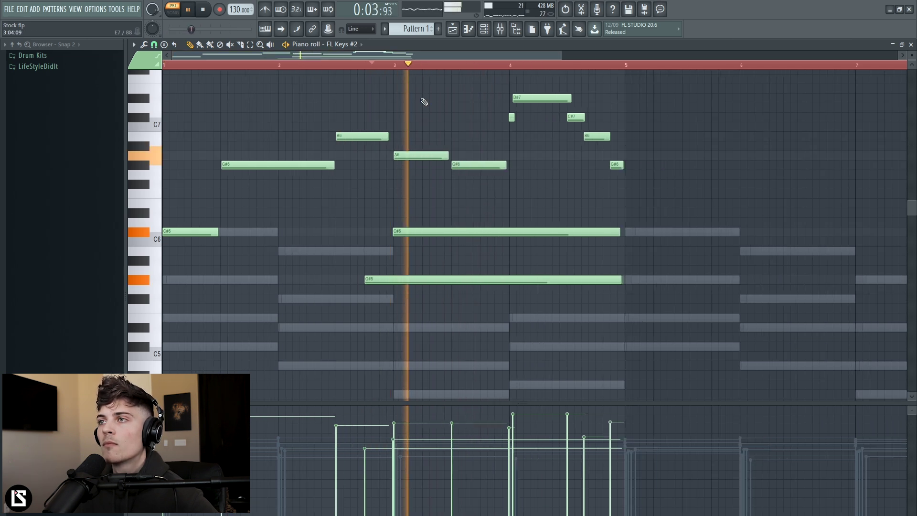
key(space)
click(481, 203)
key(space)
click(521, 203)
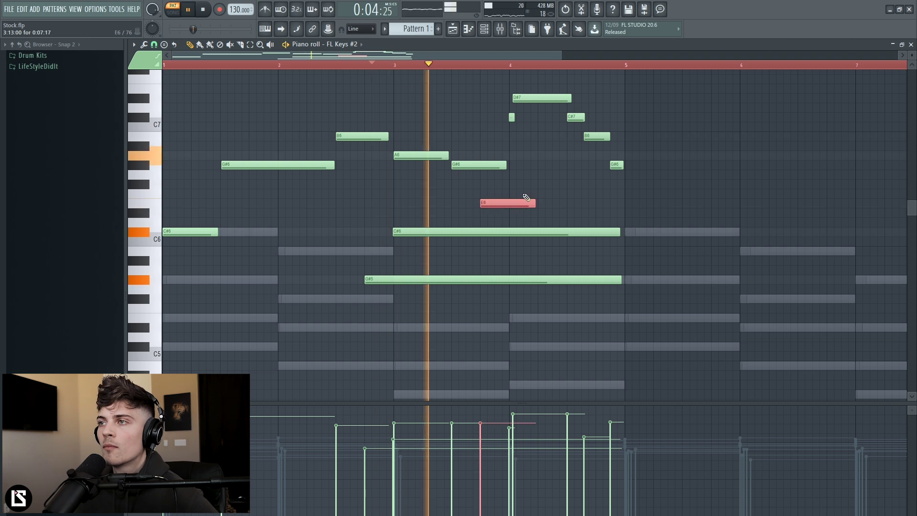
drag(531, 203, 506, 204)
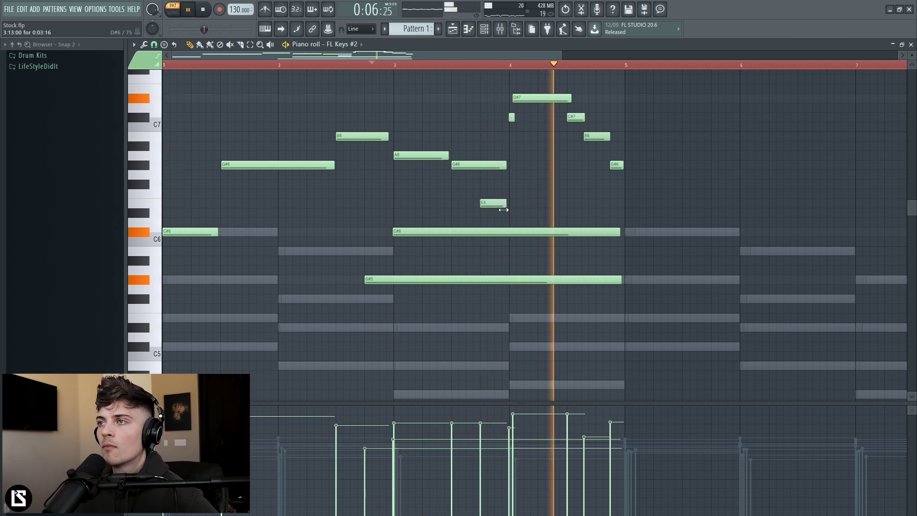
key(space)
drag(505, 164, 480, 165)
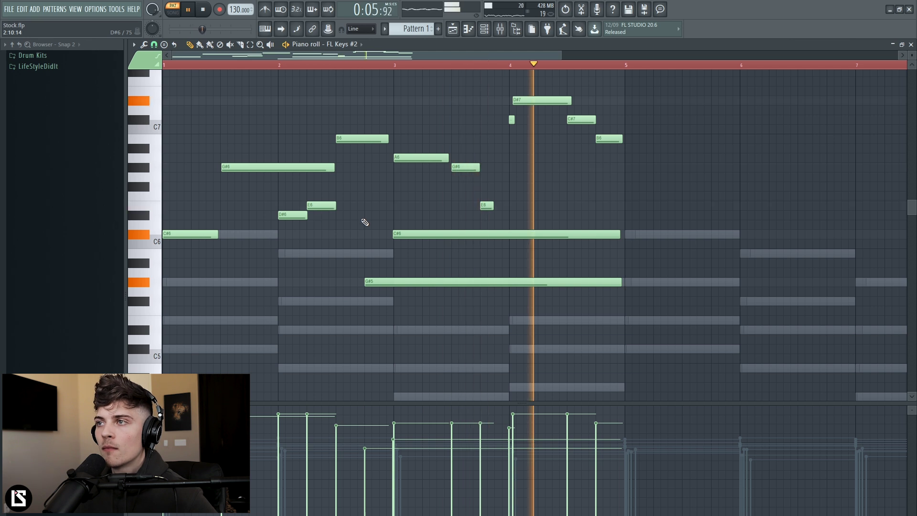
drag(494, 206, 507, 205)
Lower all melody velocities, remove the F#6 at bar 8 and add an E6 at bar 8.5.
key(ctrl+a)
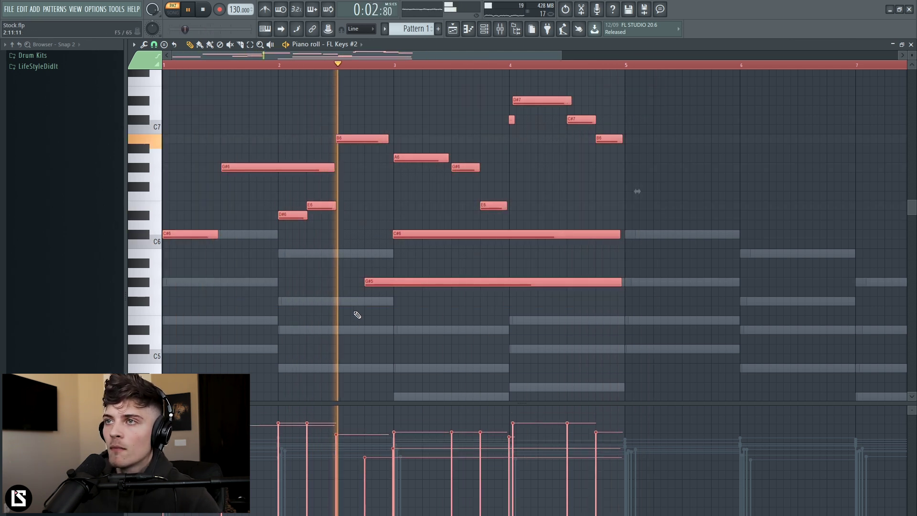
drag(358, 343, 410, 292)
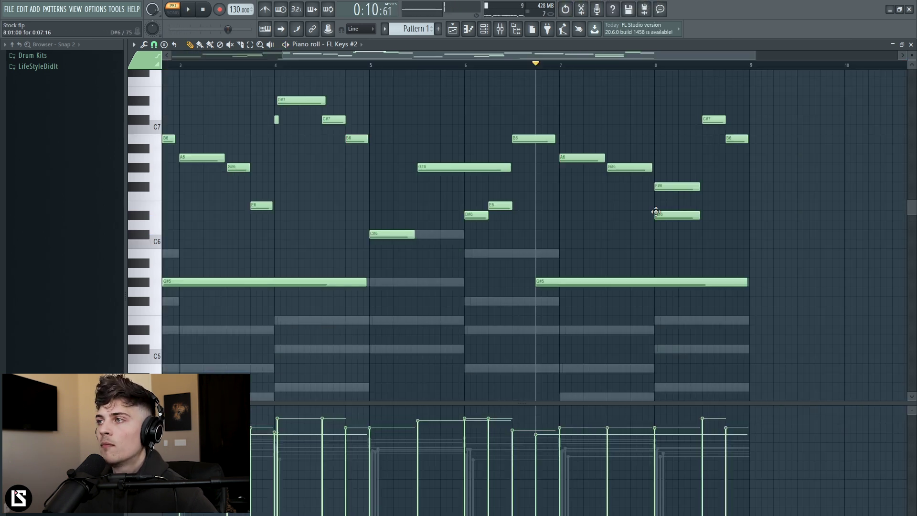
key(ctrl+z)
key(space)
click(705, 205)
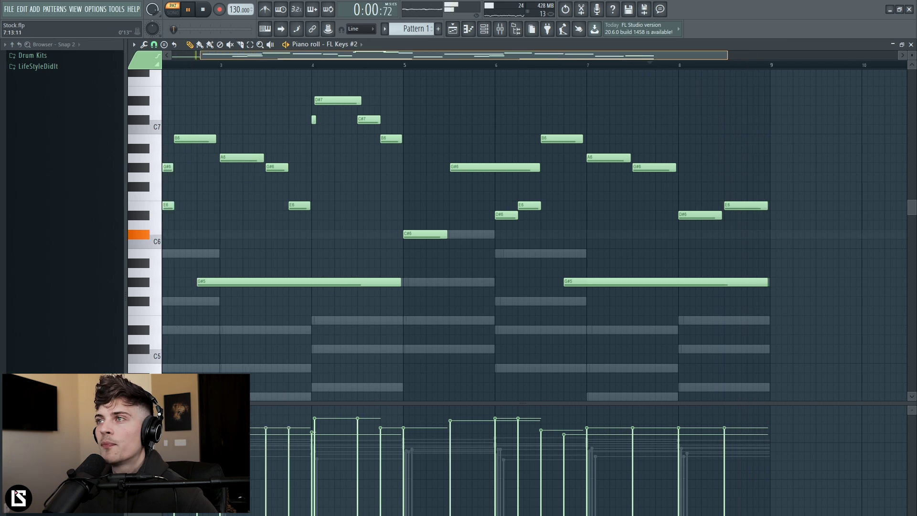
Rename the FL Keys #2 channel to 'Melody'.
click(483, 29)
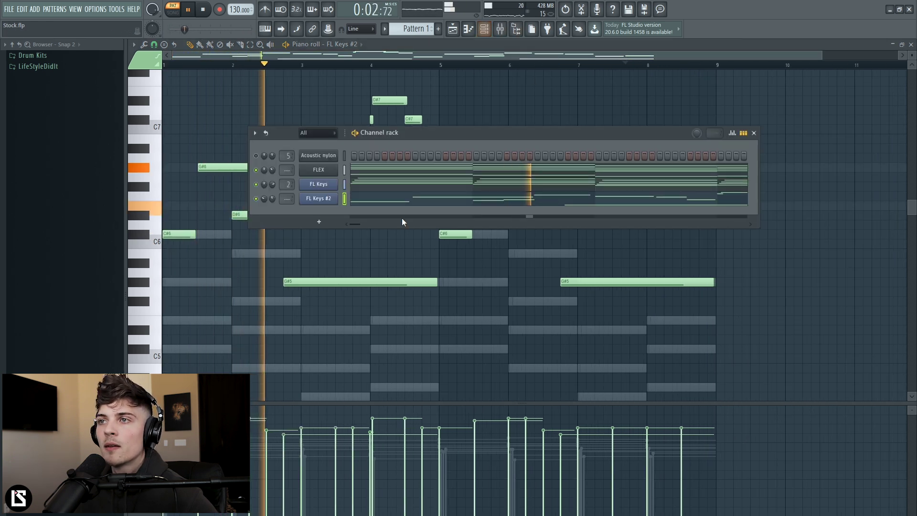
shift+click(326, 199)
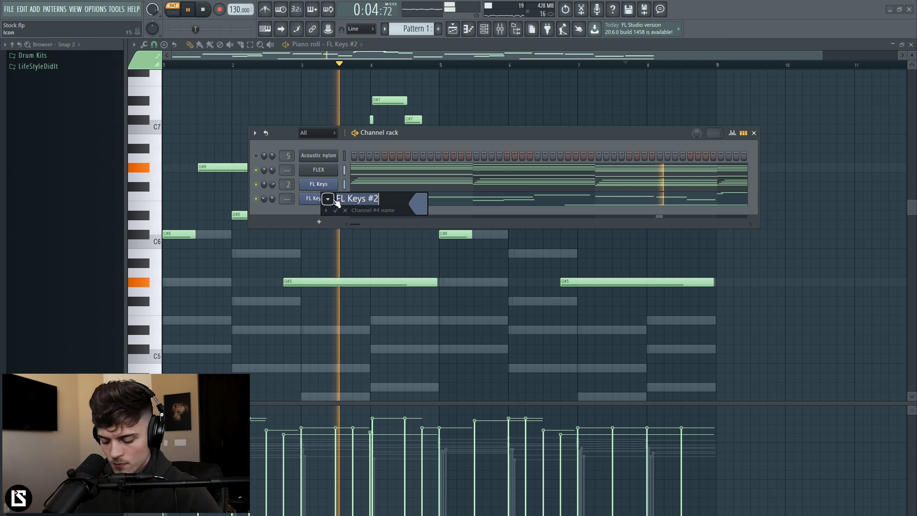
text(Melody)
key(Return)
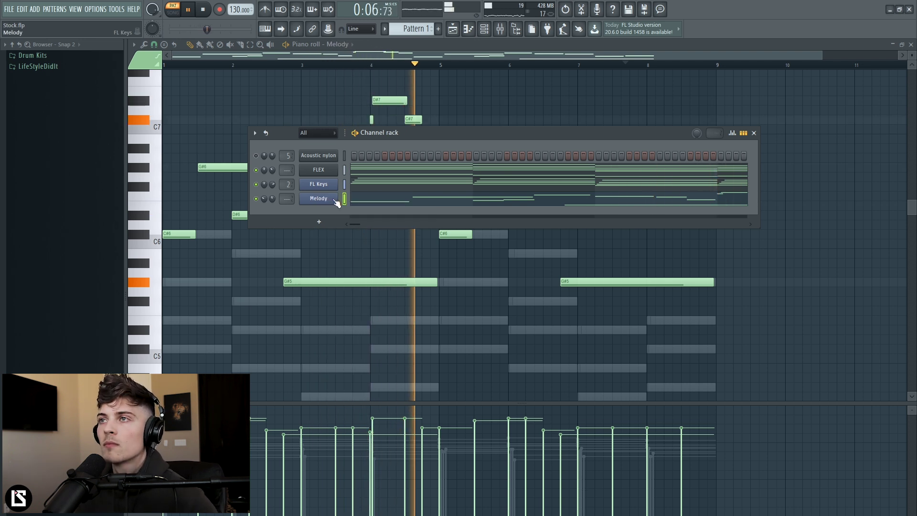
Route the Melody channel to mixer insert 3.
click(500, 29)
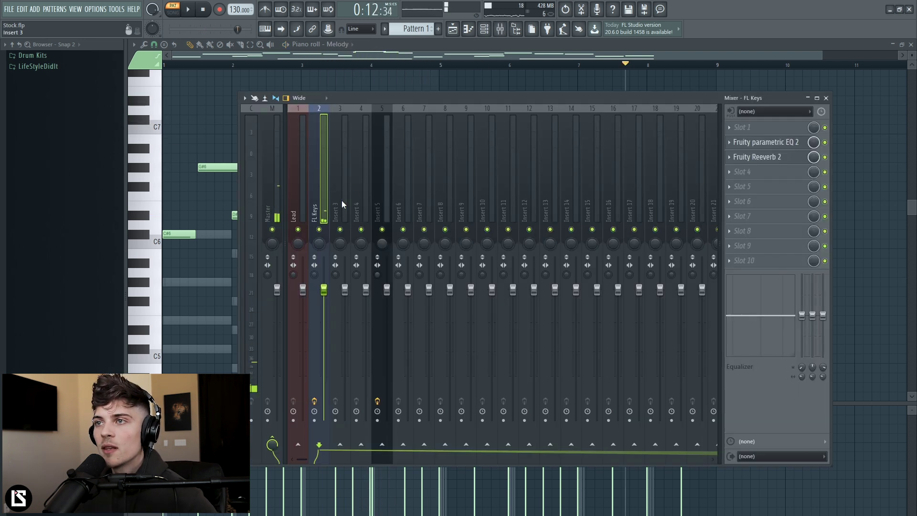
right_click(342, 199)
mouse_move(381, 191)
click(496, 190)
Add Fruity Parametric EQ 2 in slot 2 with a low shelf cut around 157 Hz.
click(741, 144)
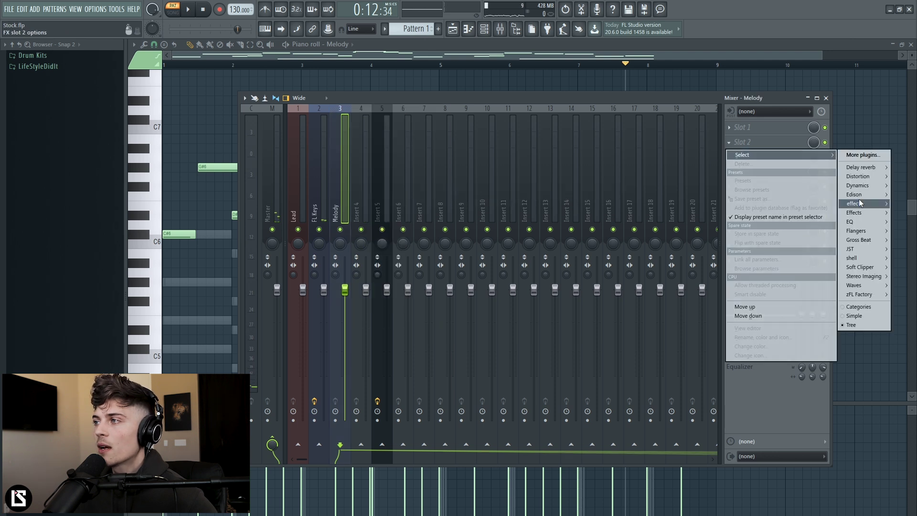
click(802, 221)
drag(62, 138, 87, 179)
drag(109, 63, 169, 93)
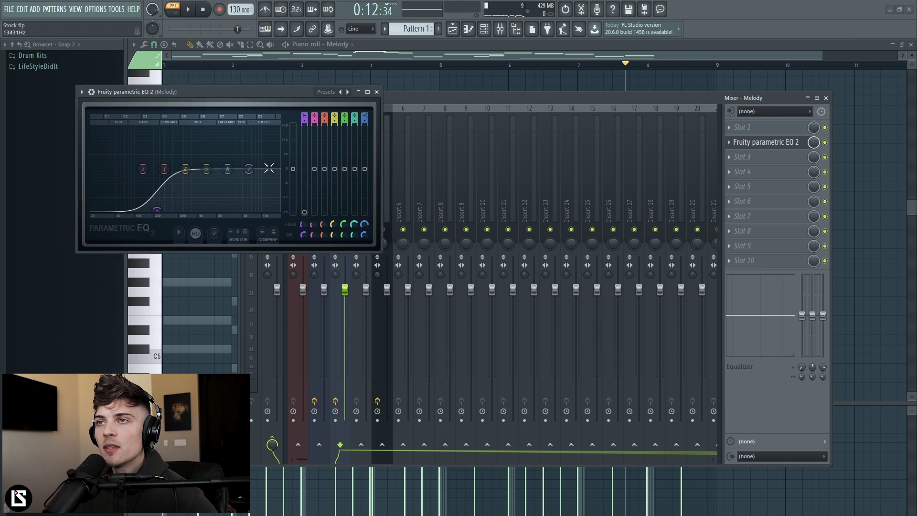
Load H-Delay Stereo into slot 3 with the Life Delay 1 preset.
click(730, 158)
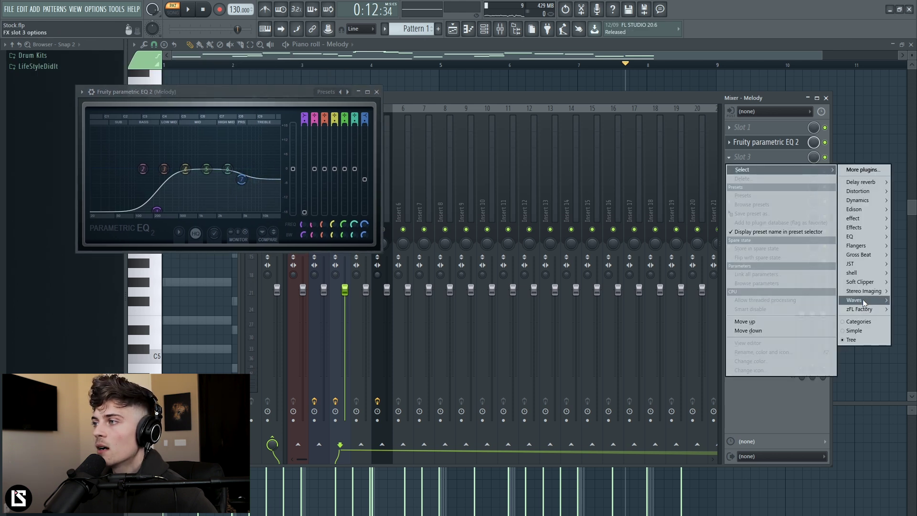
mouse_move(862, 299)
click(806, 308)
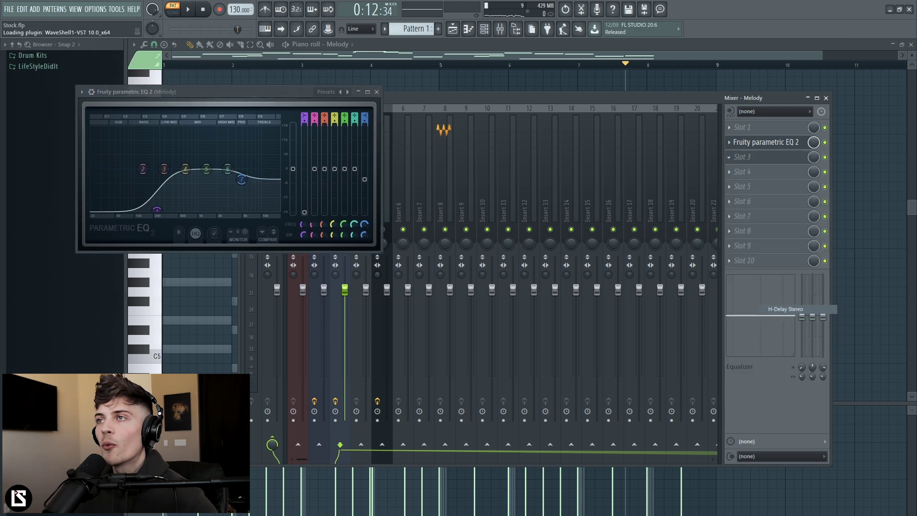
click(339, 74)
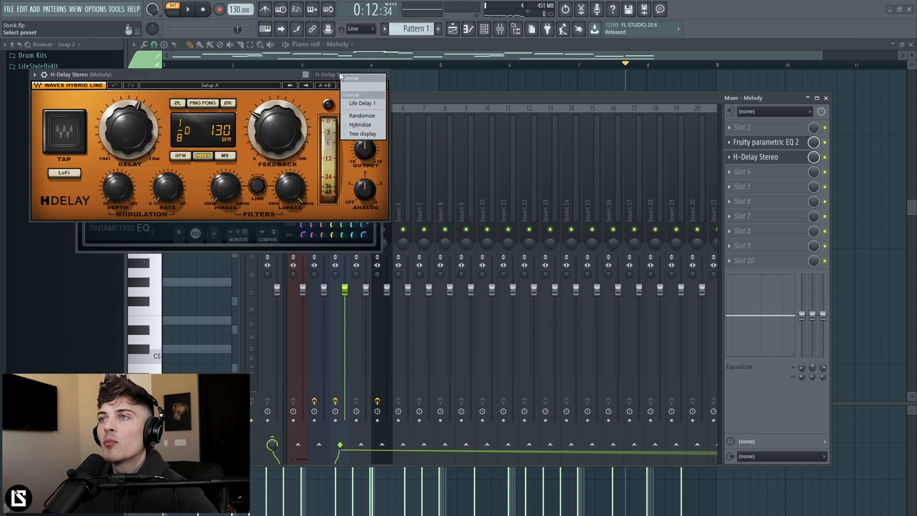
click(362, 103)
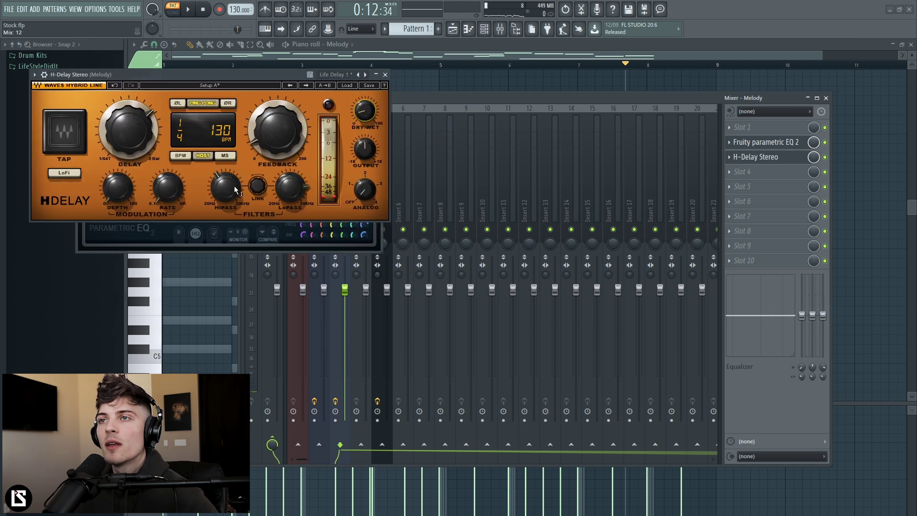
Close the H-Delay and Parametric EQ windows and show the channel rack.
click(384, 74)
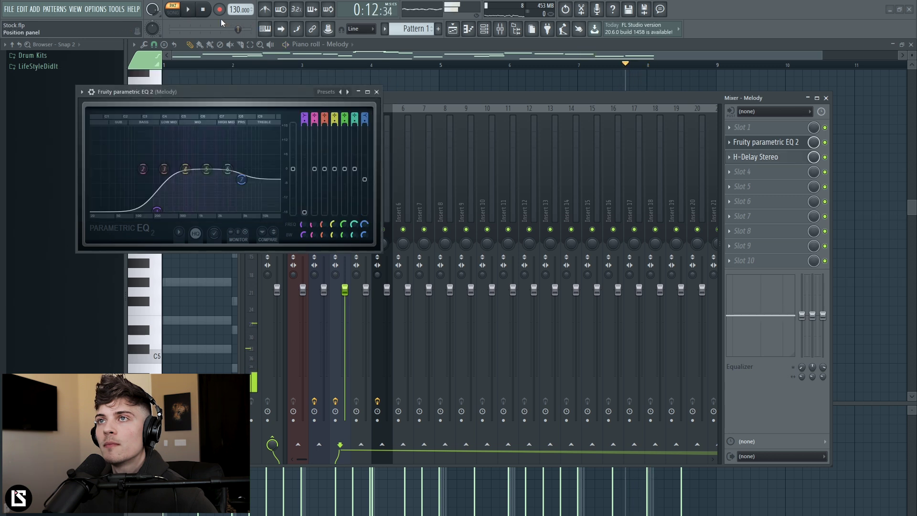
click(376, 92)
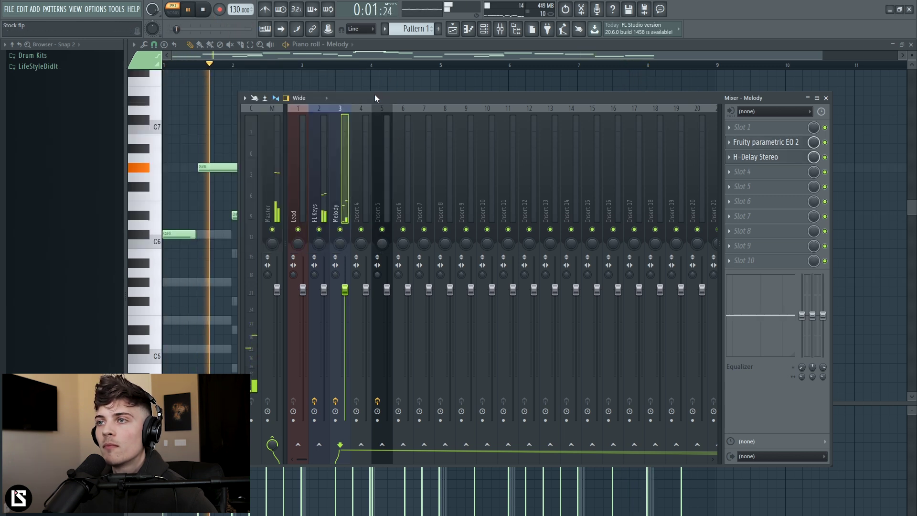
click(484, 32)
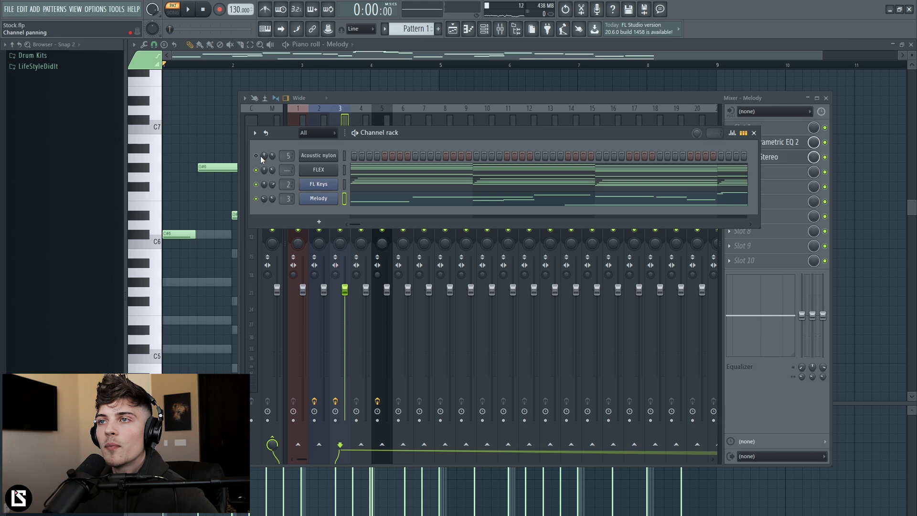
Open Acoustic nylon's Sytrus, browse its preset list, and move the window higher.
click(331, 160)
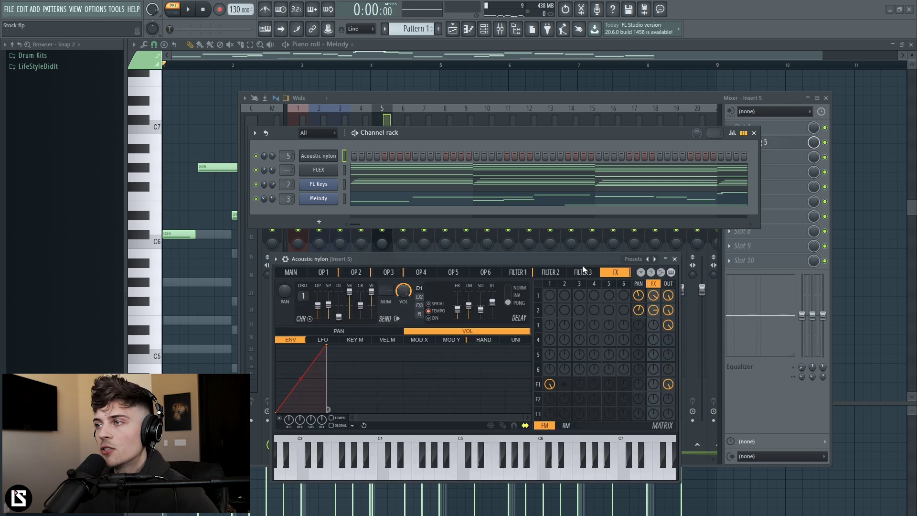
click(627, 264)
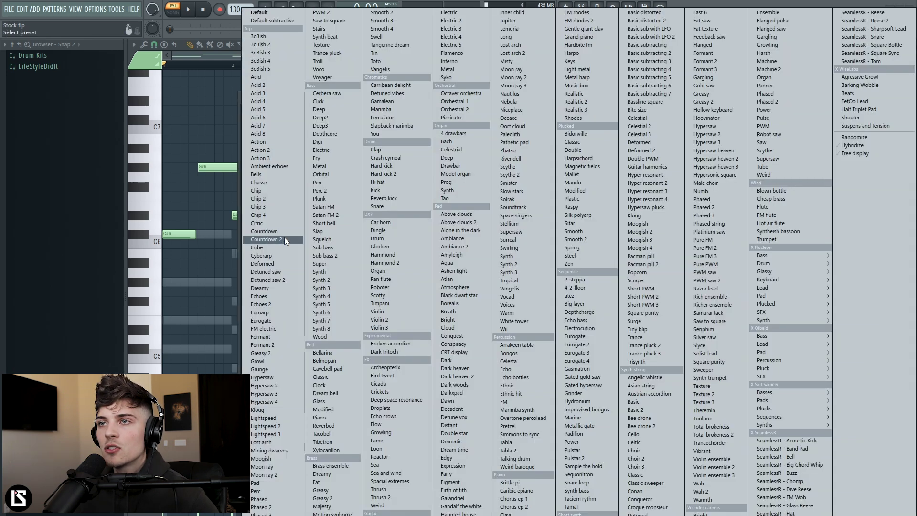
click(237, 290)
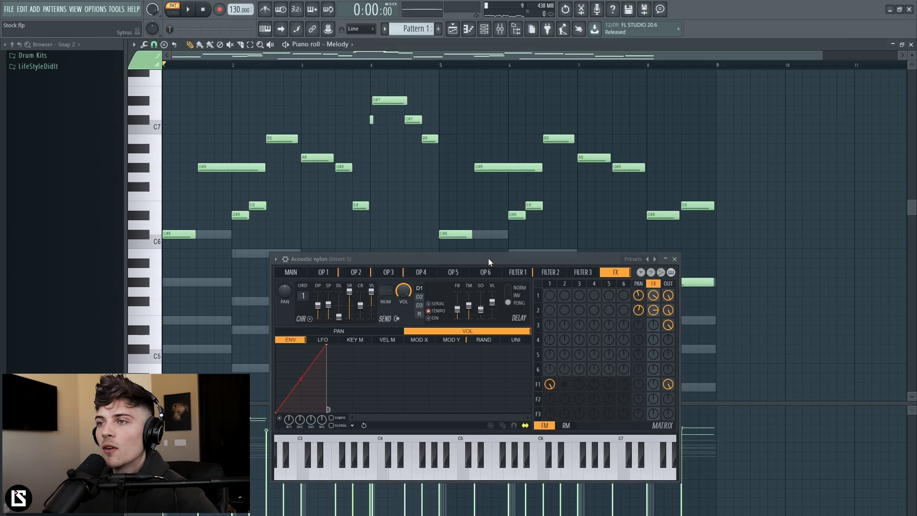
drag(342, 260, 345, 186)
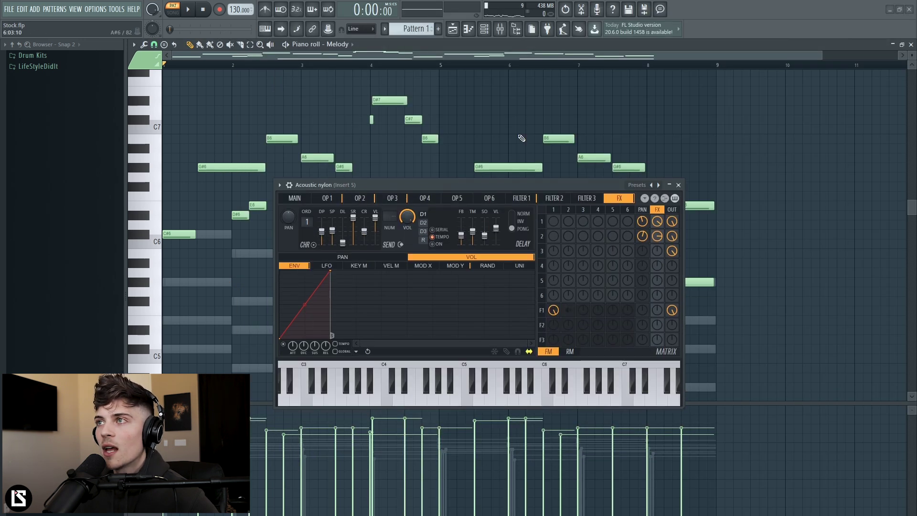
click(500, 30)
Close Sytrus, inspect Guitar Rig 5 on Insert 5, then close Guitar Rig and the mixer.
click(678, 185)
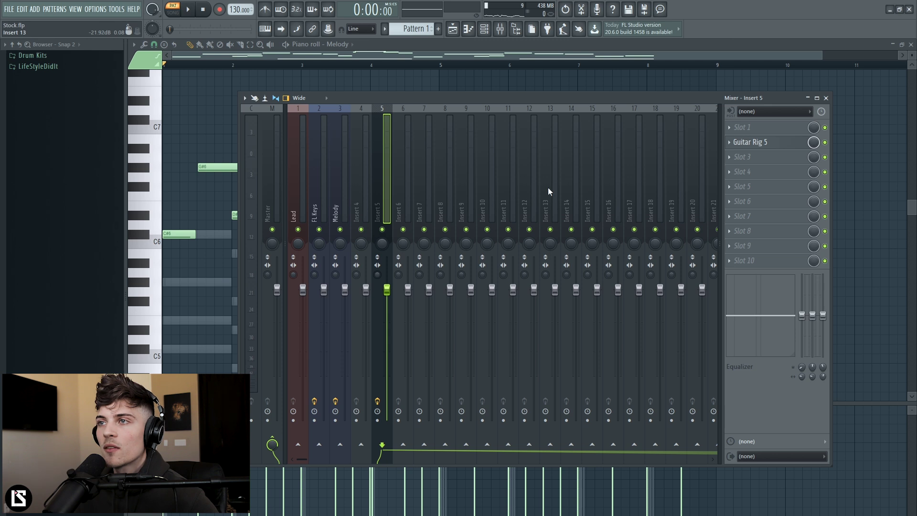
click(776, 143)
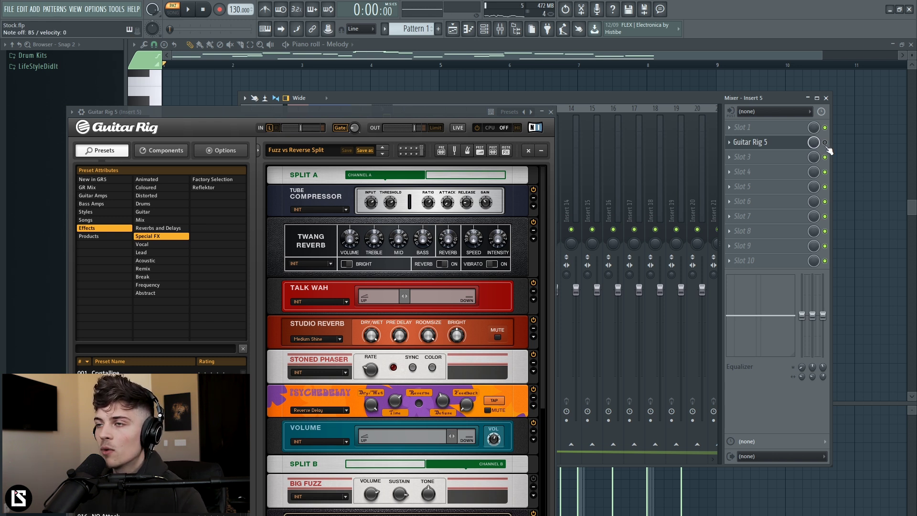
click(551, 111)
click(825, 98)
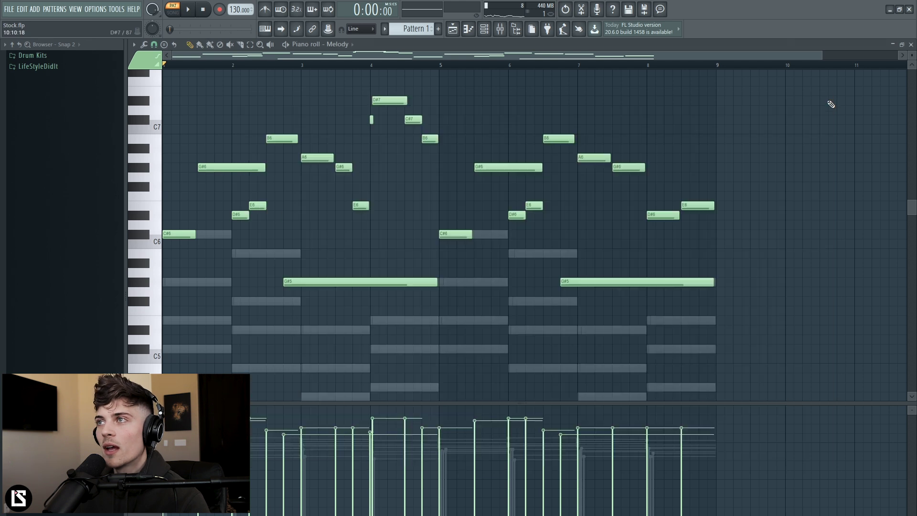
click(485, 30)
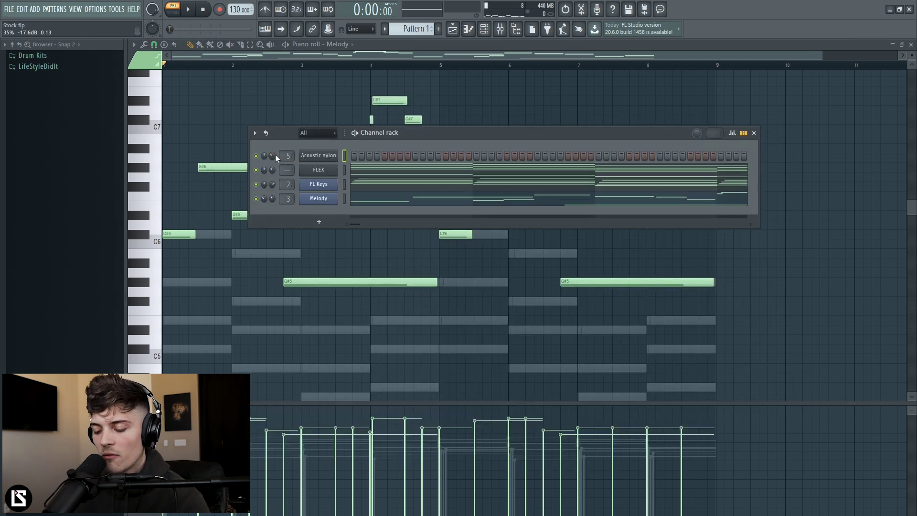
Draw one-bar Acoustic nylon notes: G#5 bar 1, D#5 bar 3, C#5 bar 4, bar 6, E5 bar 8.
key(F7)
click(179, 196)
key(space)
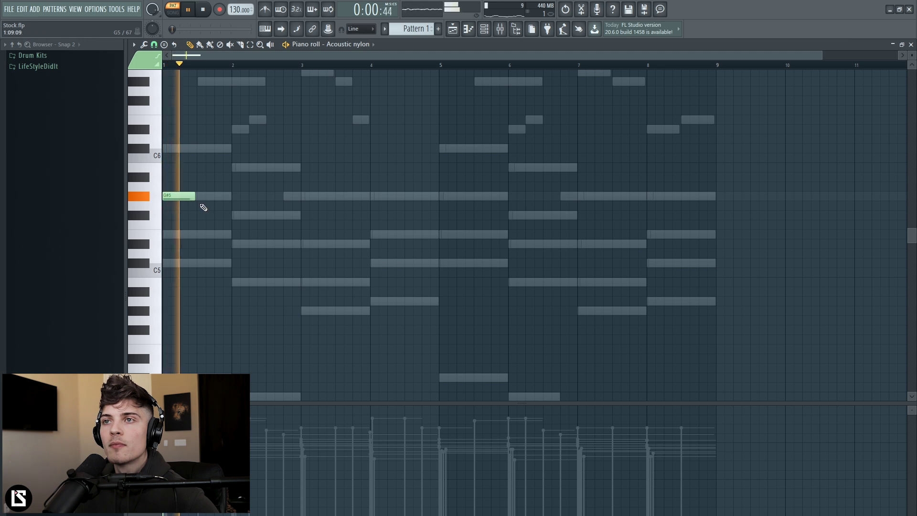
drag(195, 199, 230, 199)
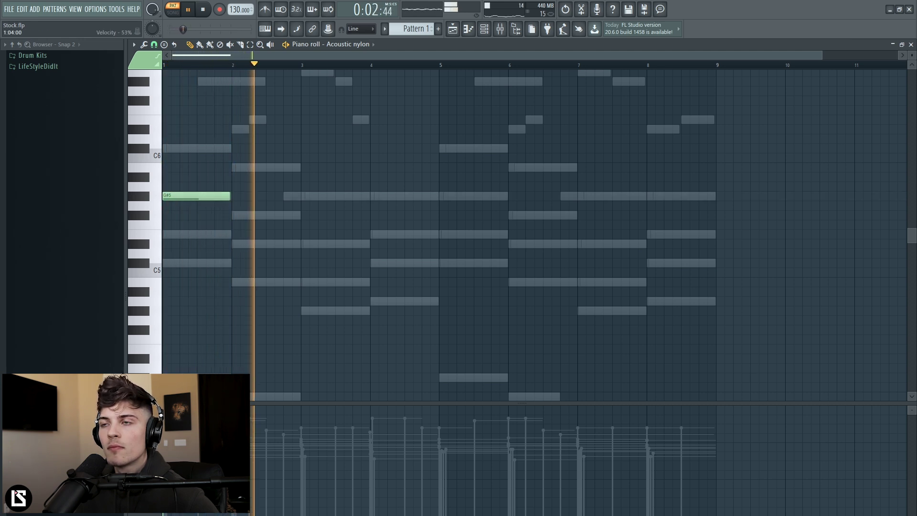
click(308, 244)
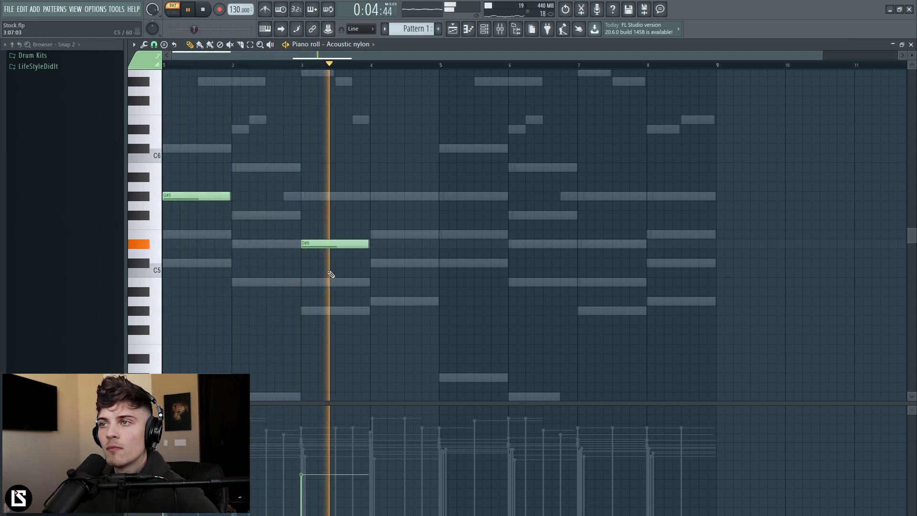
click(372, 263)
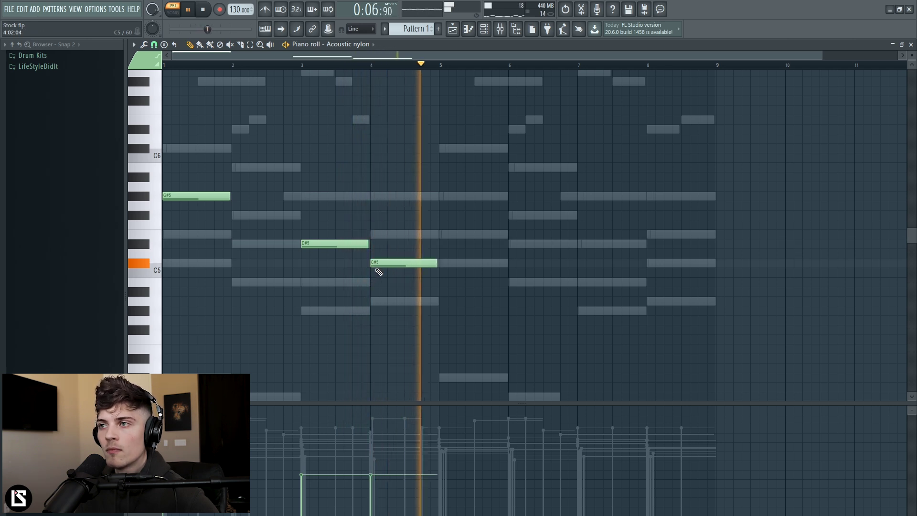
click(509, 168)
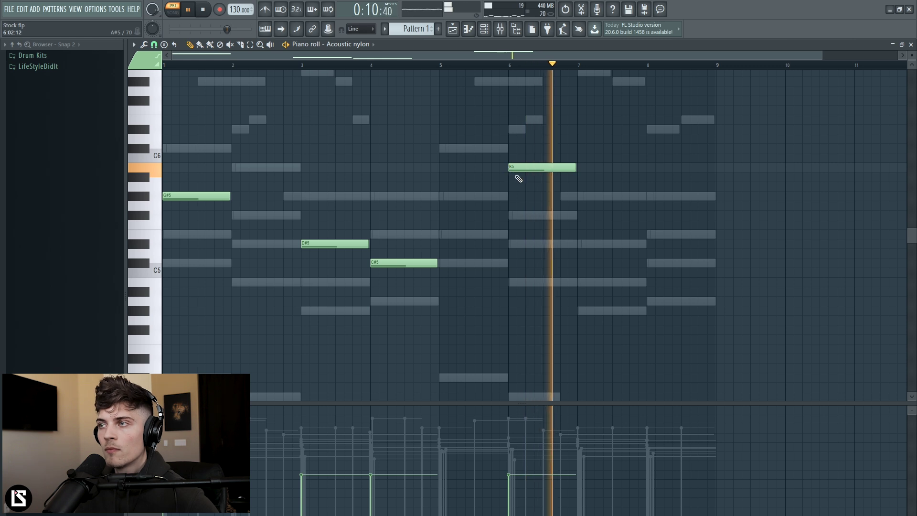
click(649, 235)
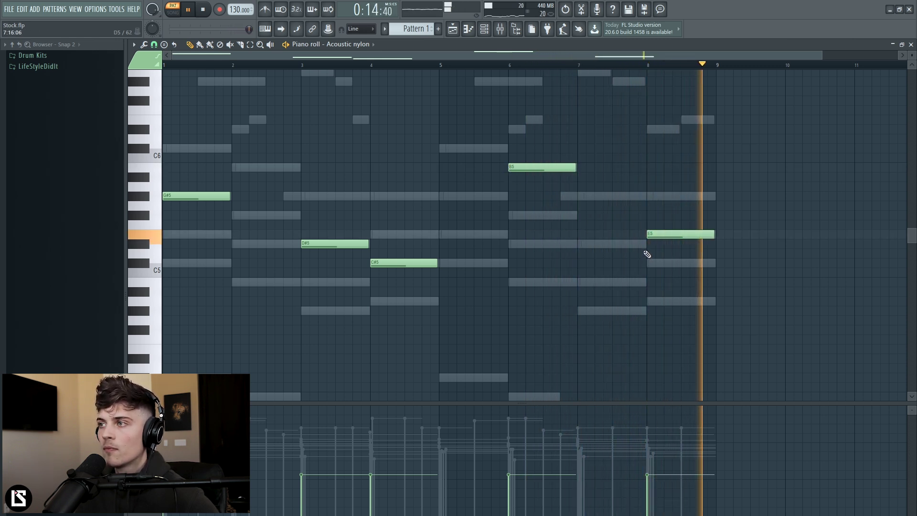
key(F6)
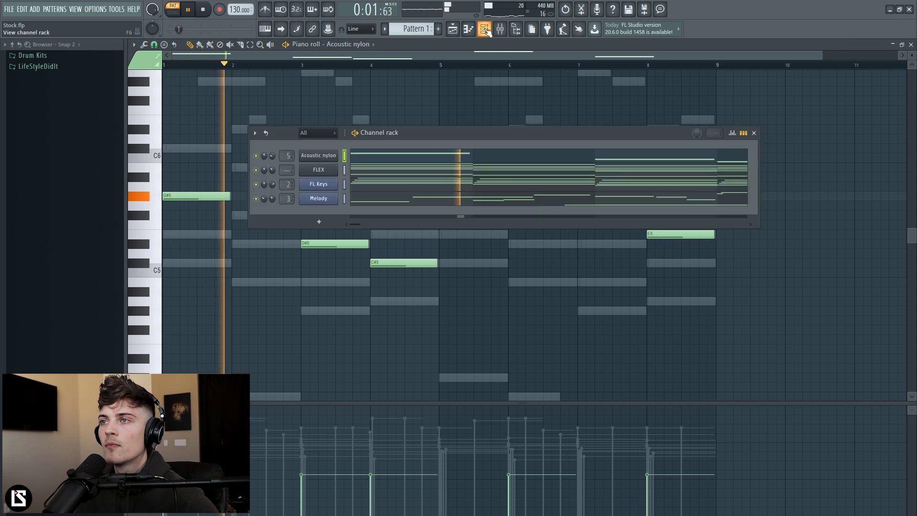
Load Fruity Reeverb 2 in slot 3 with a larger room size and dry level at 84%.
key(F9)
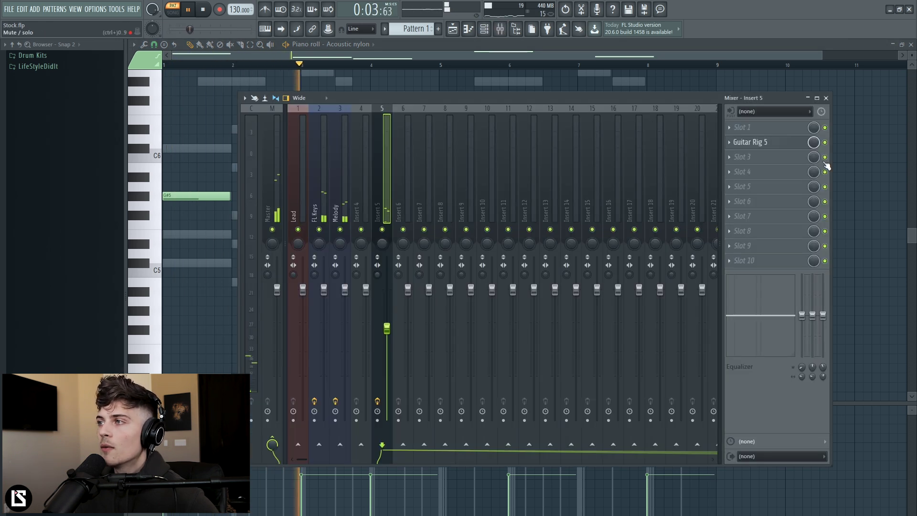
click(734, 158)
mouse_move(854, 180)
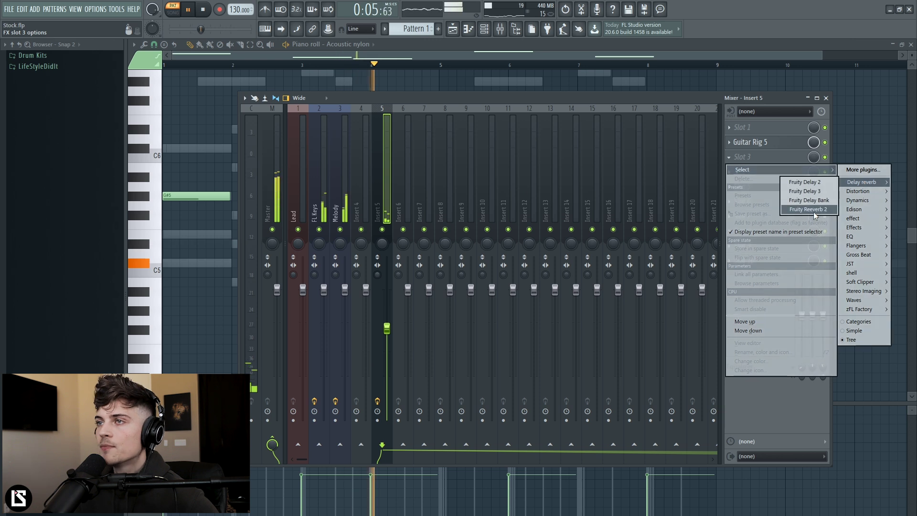
click(795, 204)
drag(268, 141, 269, 136)
drag(197, 178, 196, 162)
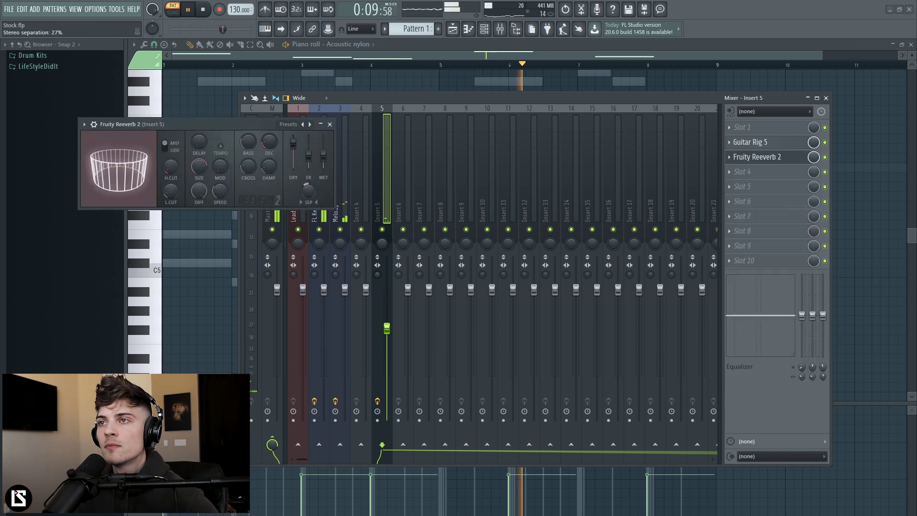
drag(294, 143, 293, 147)
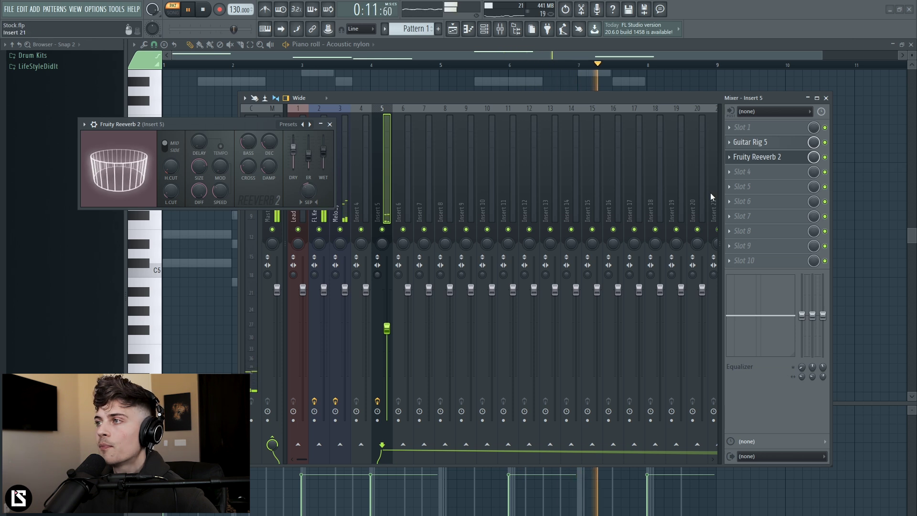
Add Fruity Parametric EQ 2 in slot 4 and reshape its curve.
click(742, 171)
mouse_move(848, 252)
click(802, 251)
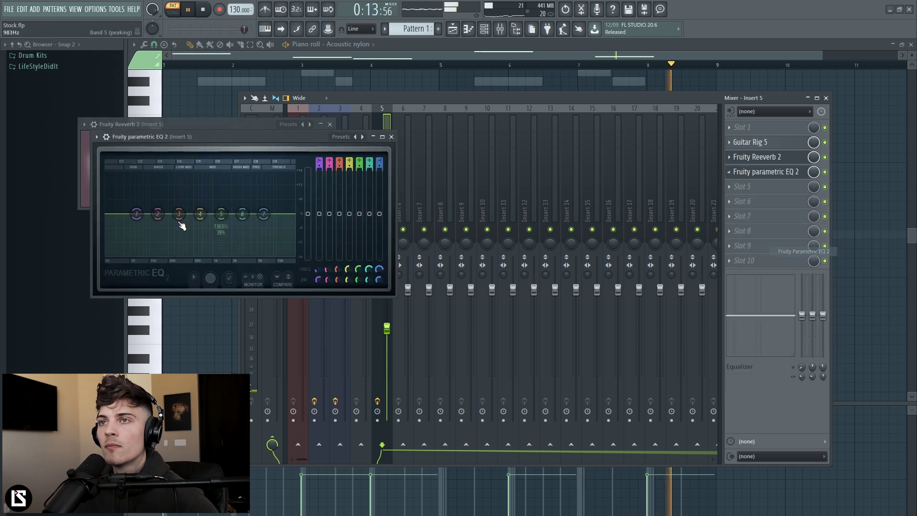
drag(180, 225, 185, 254)
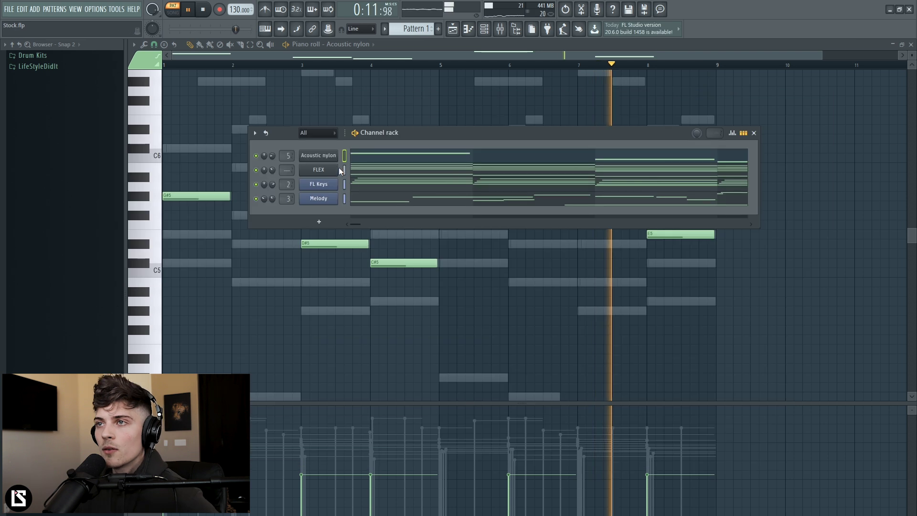
key(space)
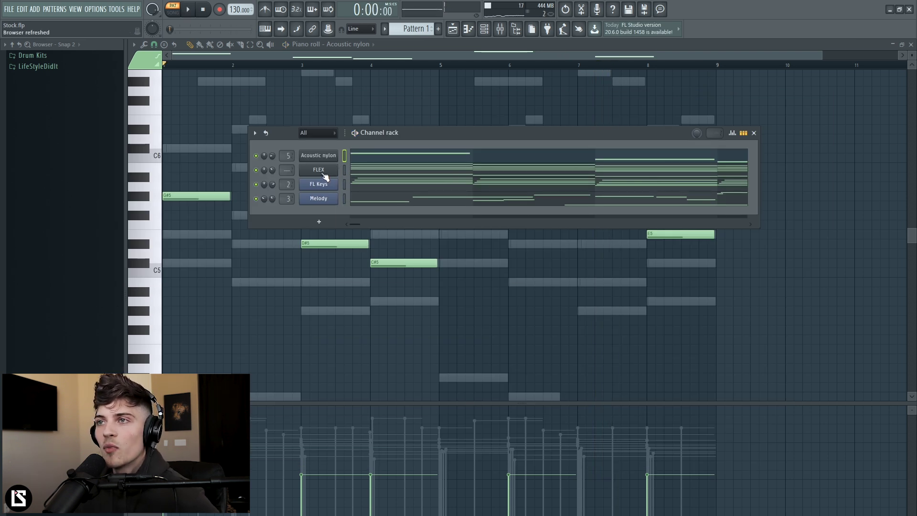
Clone the FLEX channel into FLEX #2.
right_click(324, 176)
click(359, 253)
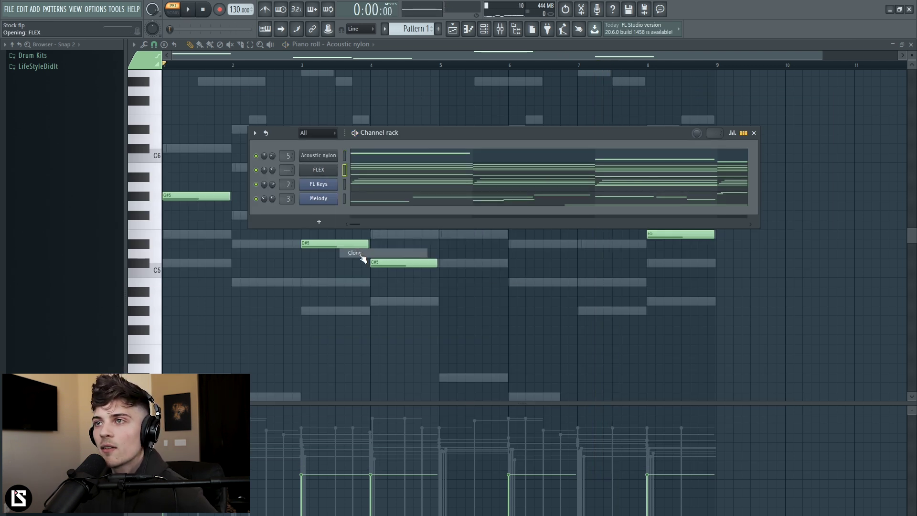
drag(218, 101, 388, 128)
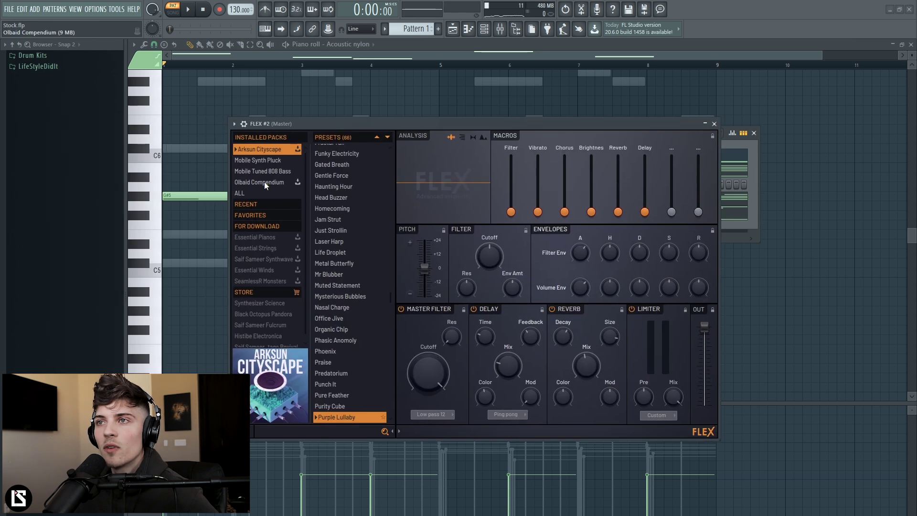
scroll(339, 287, down, 6)
Audition FLEX presets such as Purity Cube and Pure Feather, settling on Punch It.
click(336, 307)
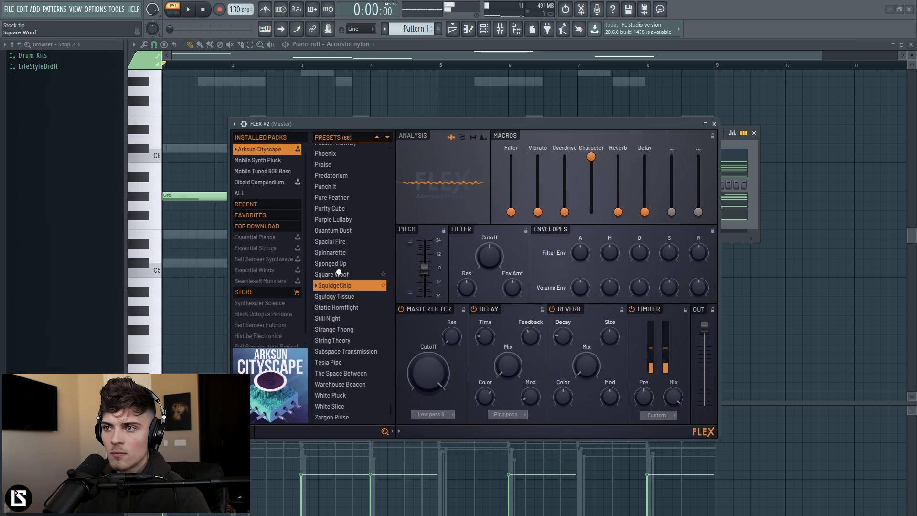
click(342, 252)
click(342, 241)
click(343, 230)
click(342, 219)
click(343, 208)
click(342, 197)
click(342, 186)
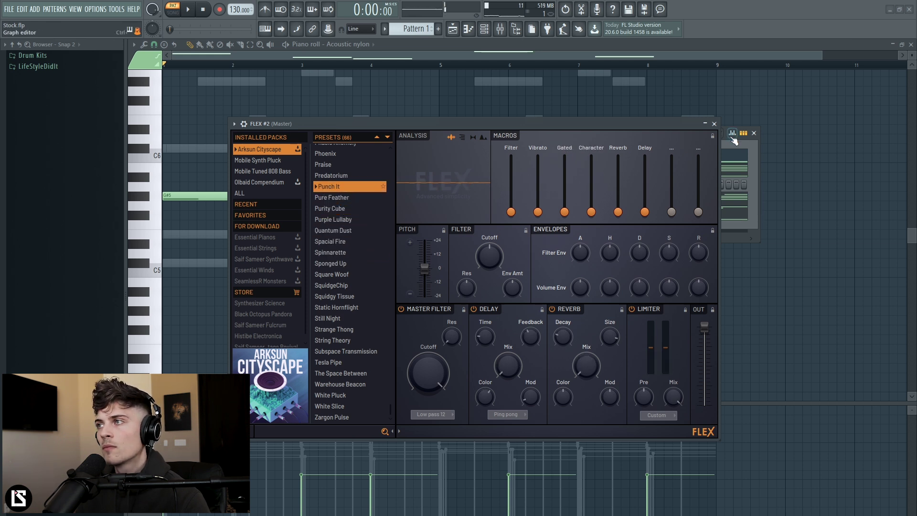
key(Escape)
Replace FLEX #2 with Sytrus using the Deep2 preset and show its piano roll.
right_click(335, 184)
mouse_move(385, 258)
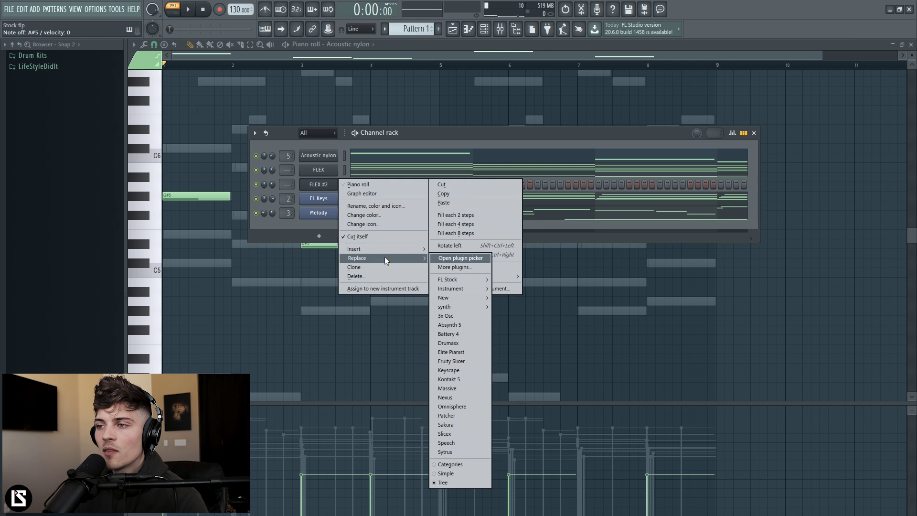
click(459, 452)
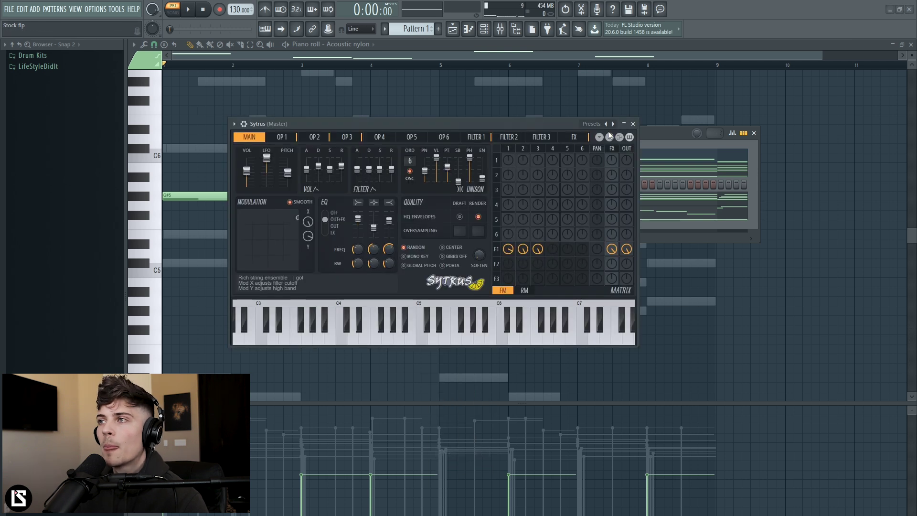
click(588, 125)
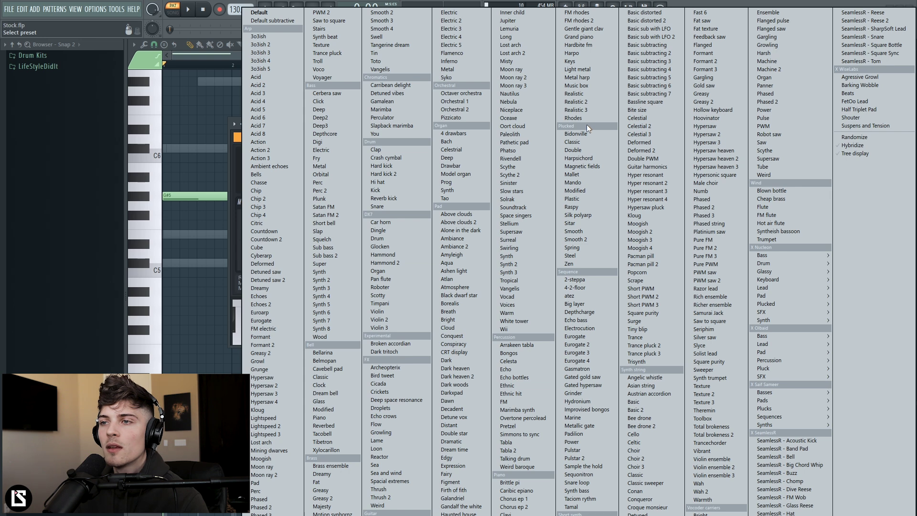
click(320, 117)
right_click(338, 181)
click(329, 198)
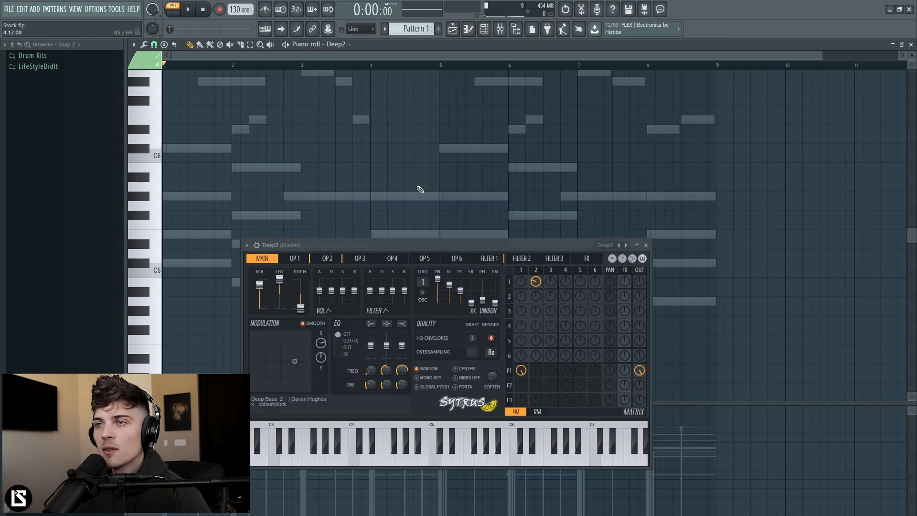
scroll(525, 210, down, 3)
click(645, 245)
scroll(364, 227, down, 2)
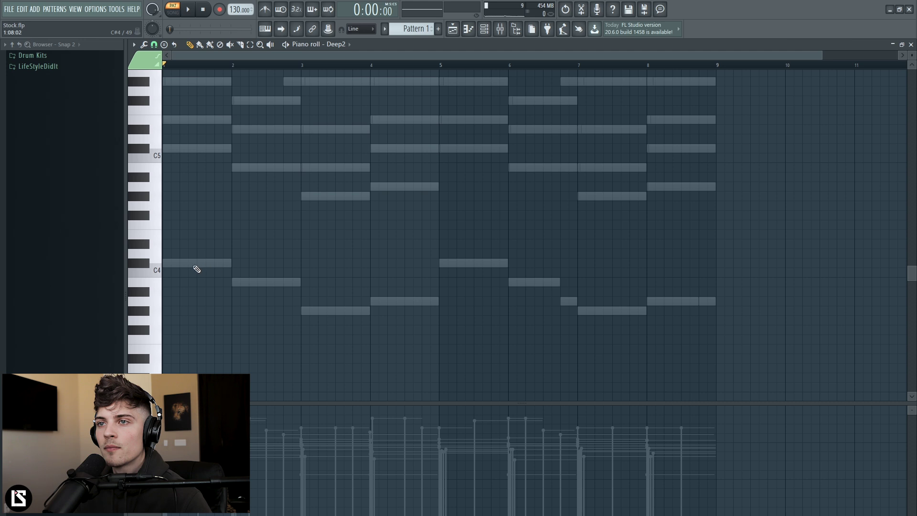
Record the C#4, B3, G#3, A3 bass line live into Deep2's piano roll.
click(150, 264)
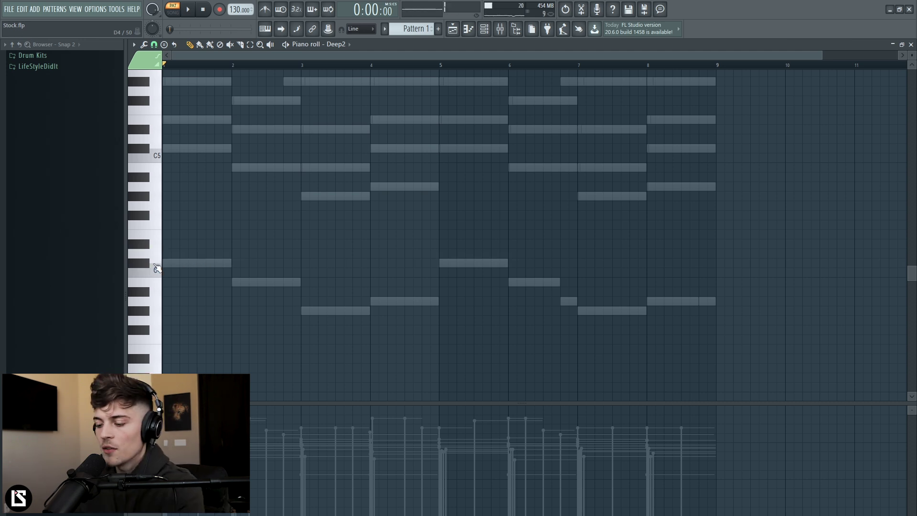
key(r)
key(space)
click(156, 266)
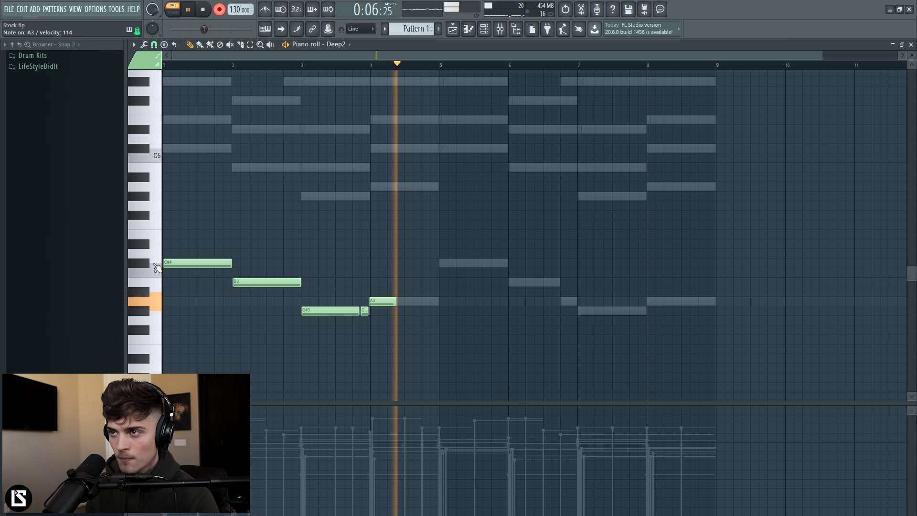
key(space)
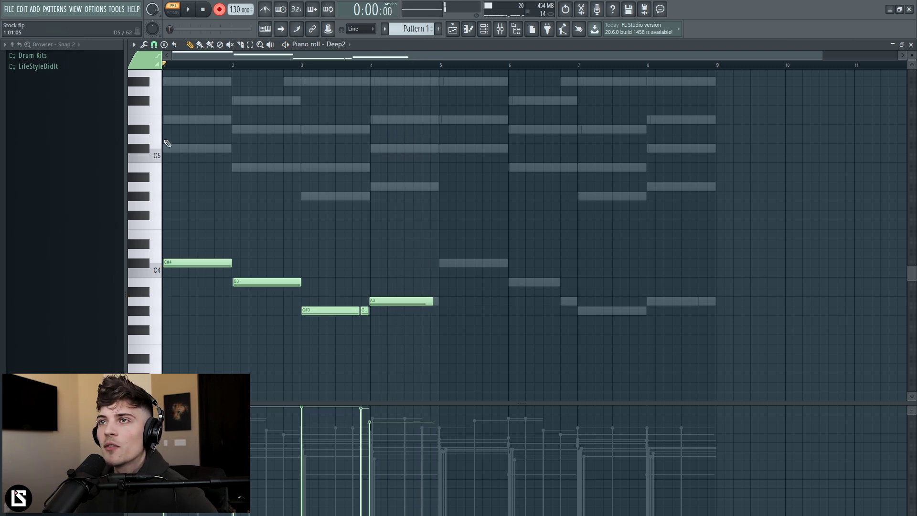
Quantize the recorded bass notes to the grid and set playback to start at bar 3.
scroll(234, 67, up, 2)
key(alt+q)
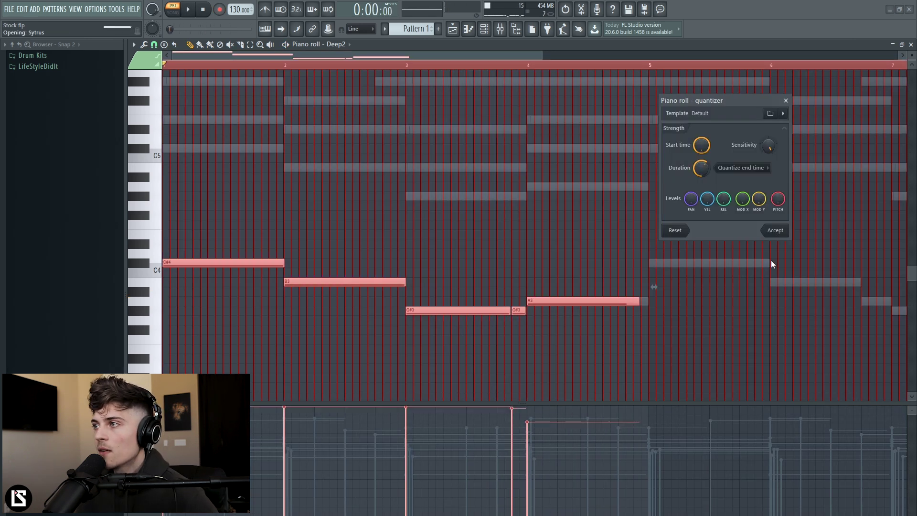
click(774, 230)
click(421, 67)
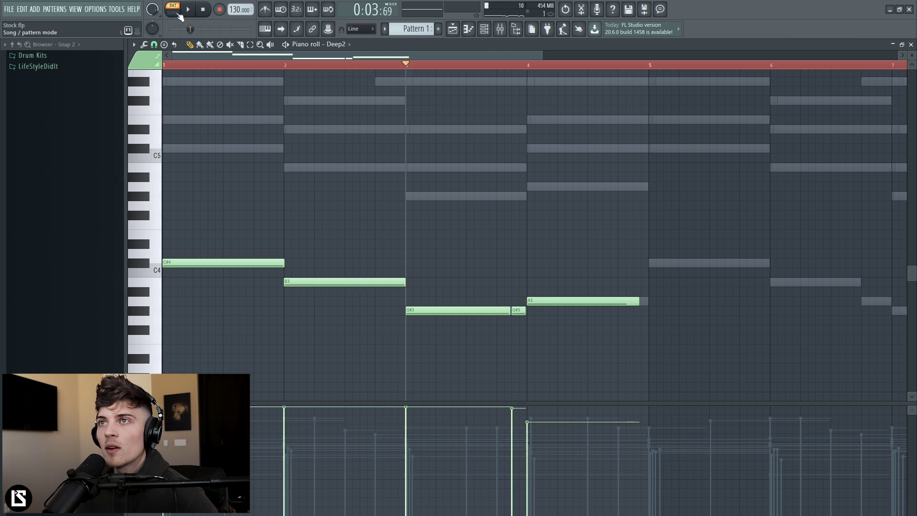
Route the Deep2 channel to mixer Insert 6.
key(F9)
right_click(405, 200)
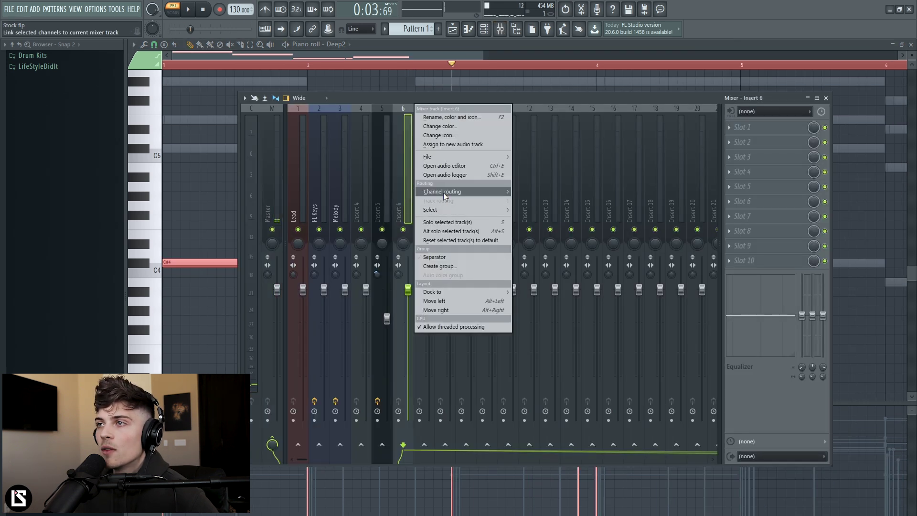
mouse_move(443, 193)
click(542, 191)
Add Decapitator in slot 2 set to style E with drive about 4.7.
click(729, 141)
mouse_move(862, 201)
click(806, 215)
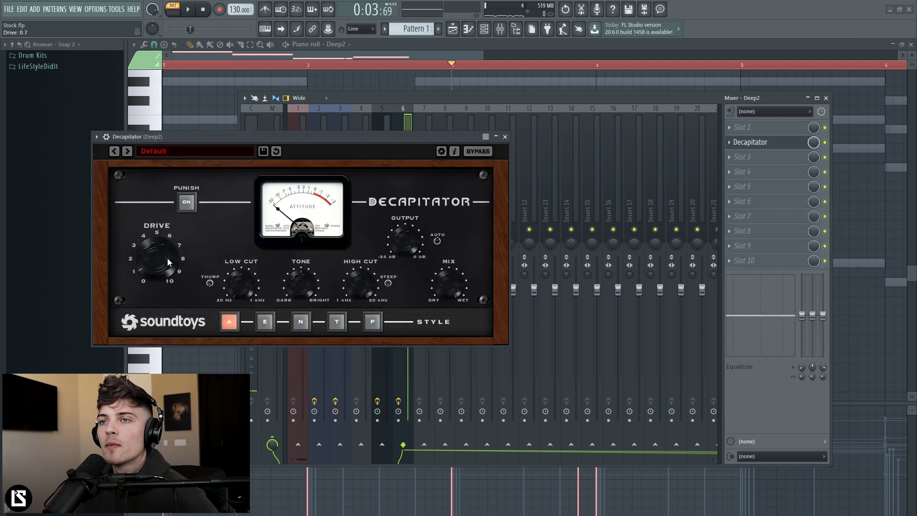
click(375, 324)
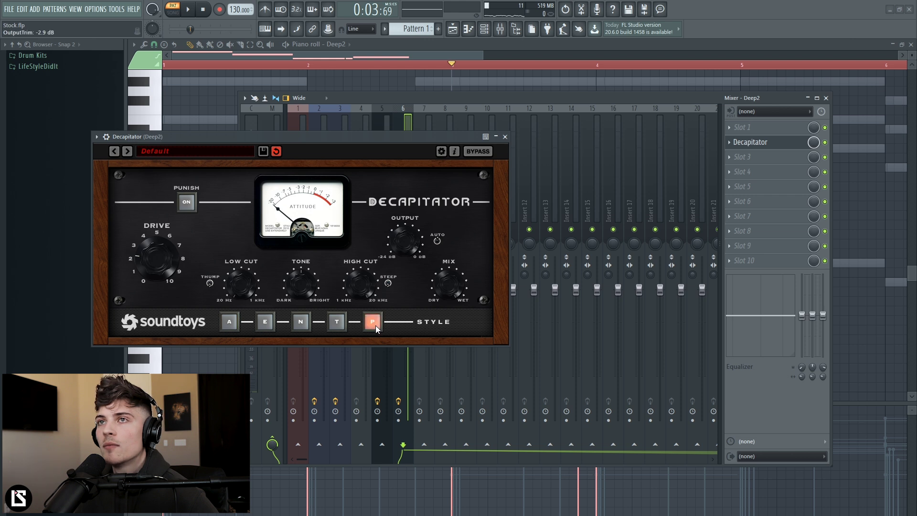
key(space)
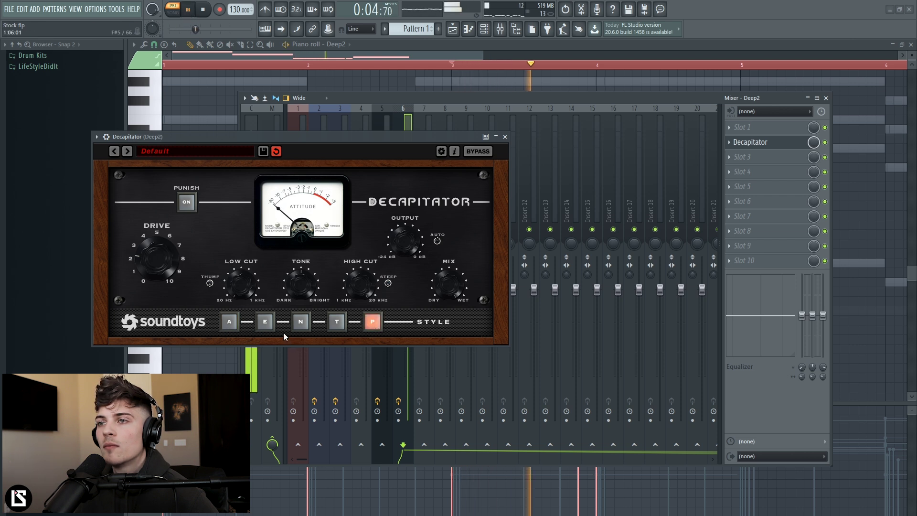
click(231, 324)
click(265, 321)
drag(153, 257, 156, 245)
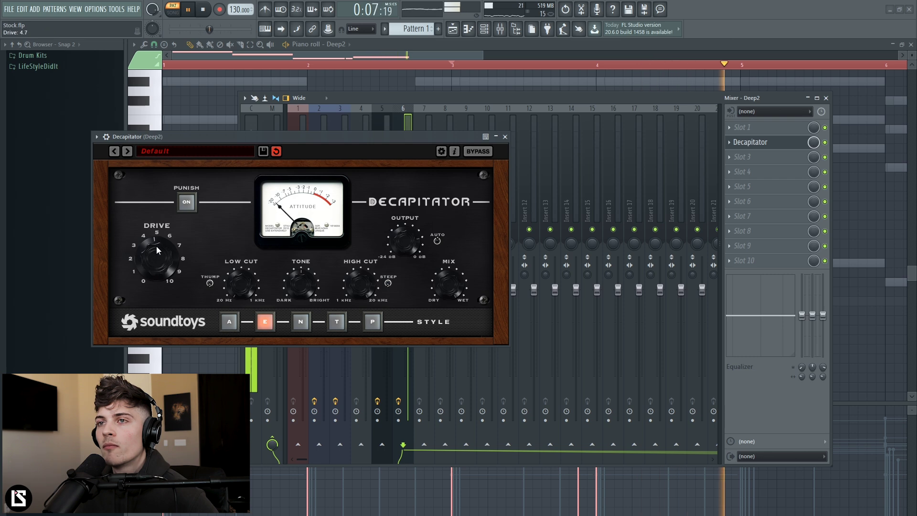
click(505, 136)
key(space)
key(F9)
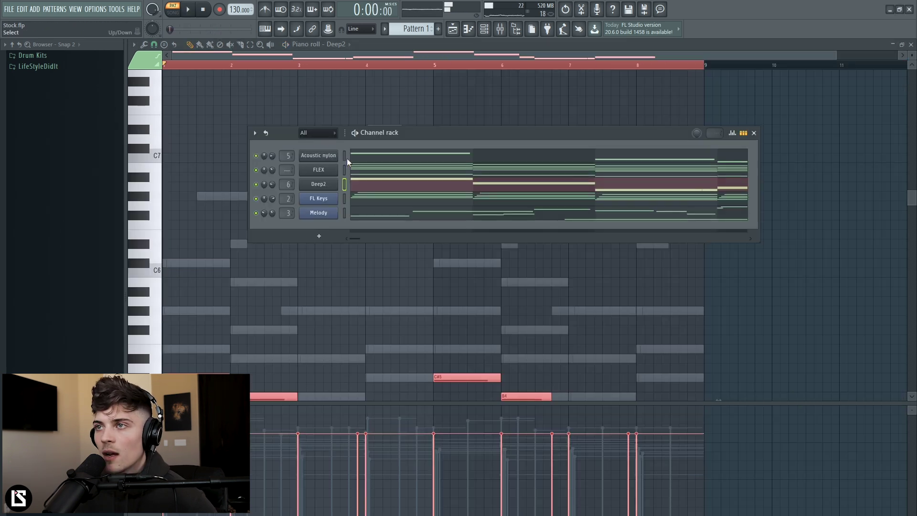
Transpose the selected channels' notes up 3 semitones and play the loop to check.
click(255, 134)
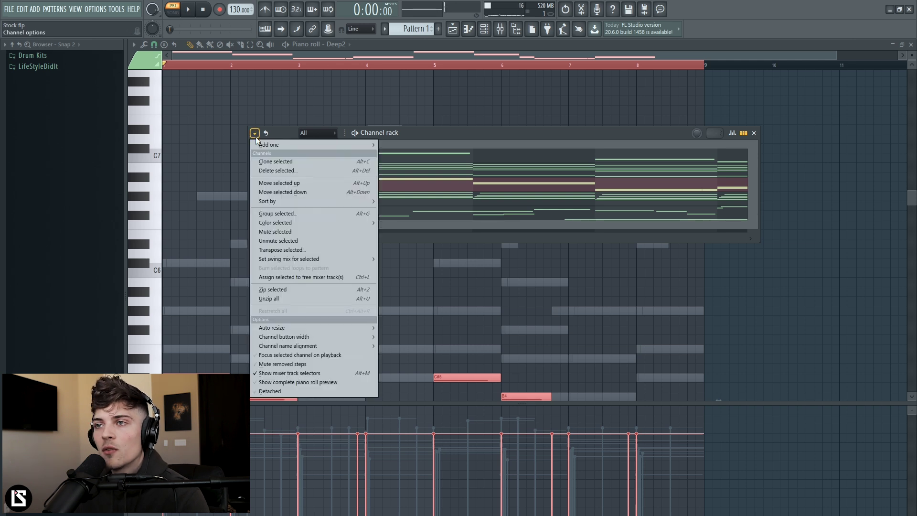
click(282, 249)
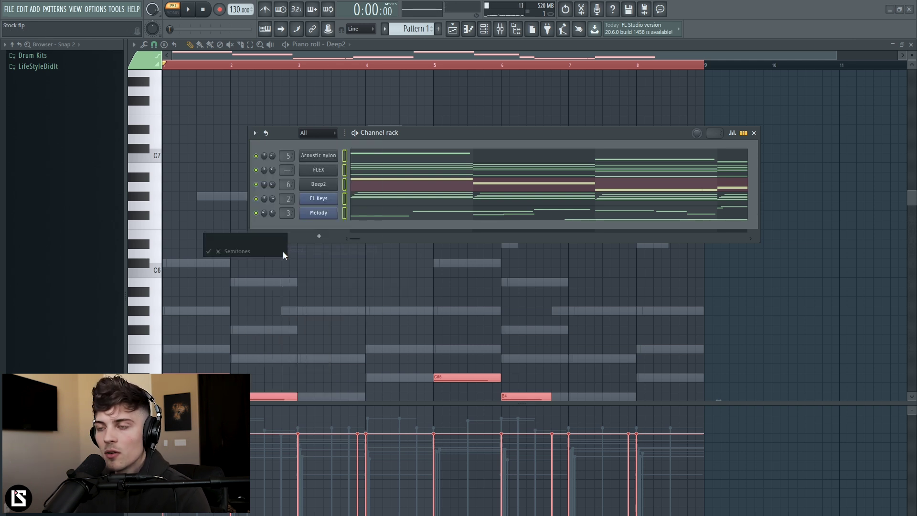
text(3)
key(Return)
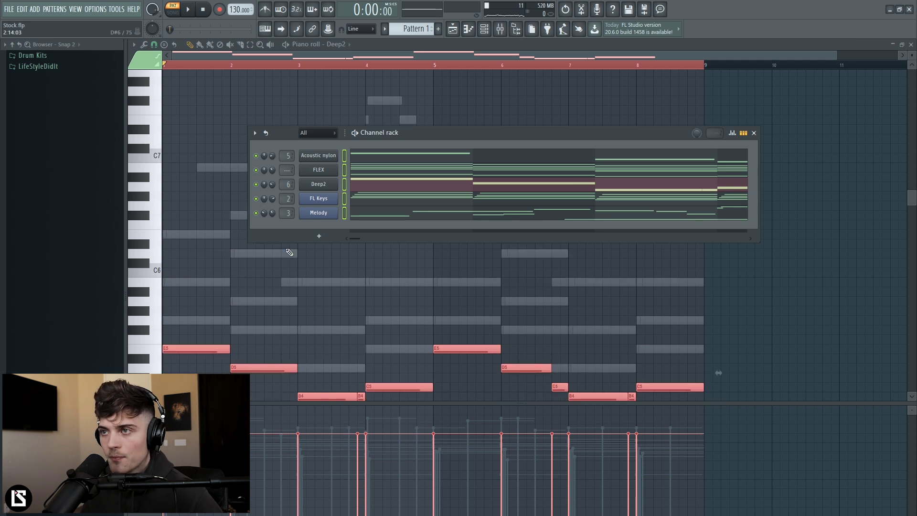
key(space)
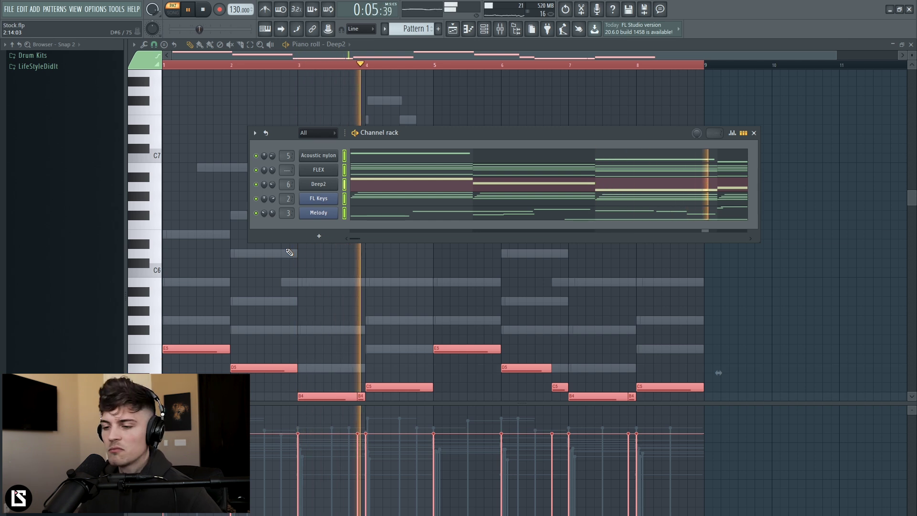
key(space)
scroll(287, 252, down, 4)
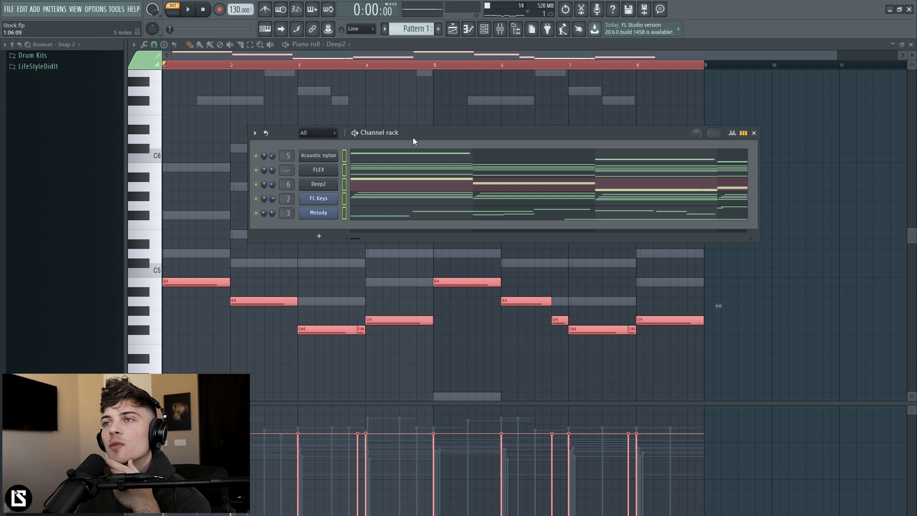
Clone FL Keys into FL Keys #2 and switch its sound to Rhodes (FL).
right_click(332, 205)
click(360, 282)
click(514, 308)
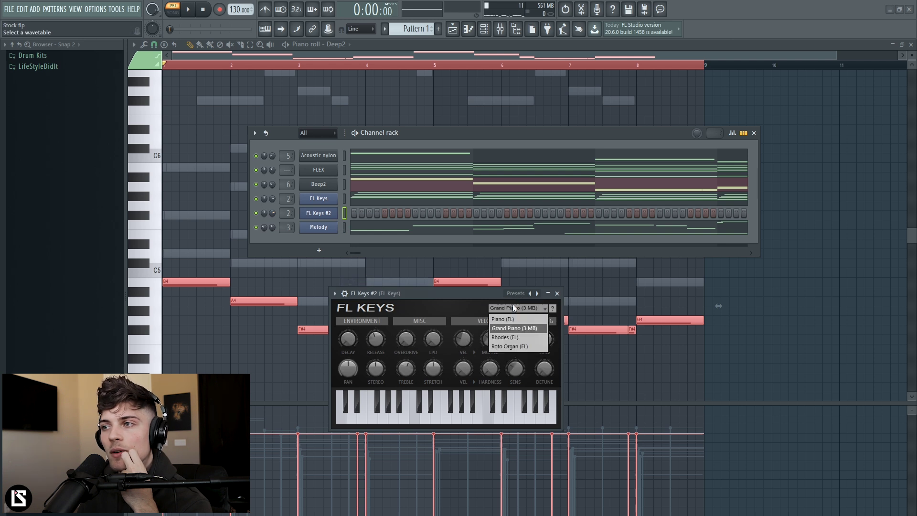
click(510, 337)
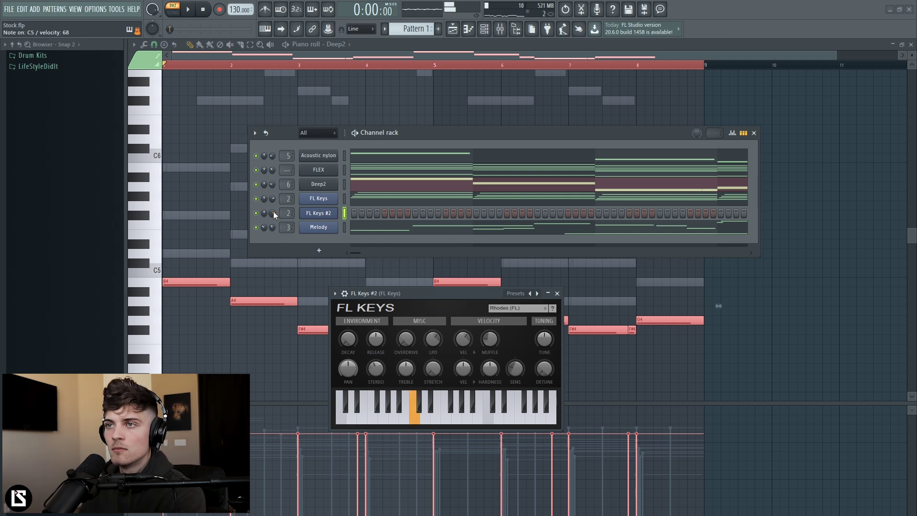
key(F7)
key(space)
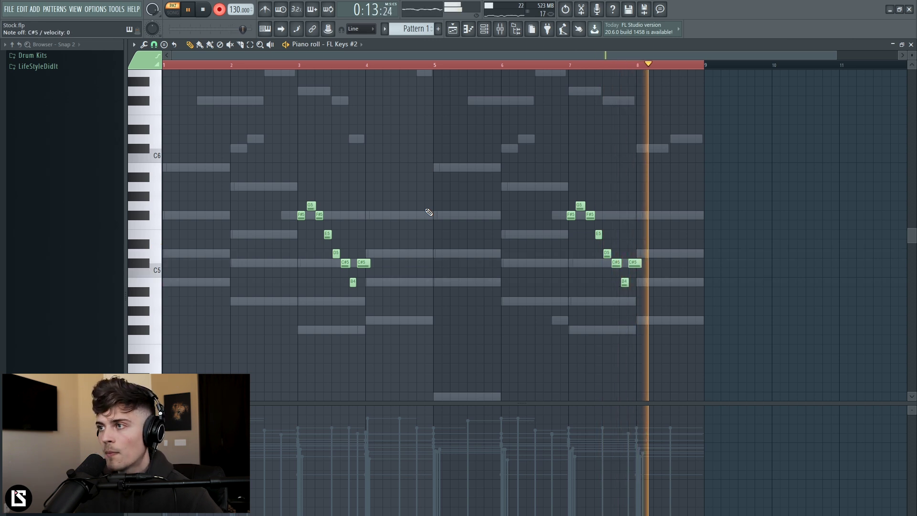
Stop recording the Rhodes fill on FL Keys #2 and close its piano roll.
key(space)
key(F7)
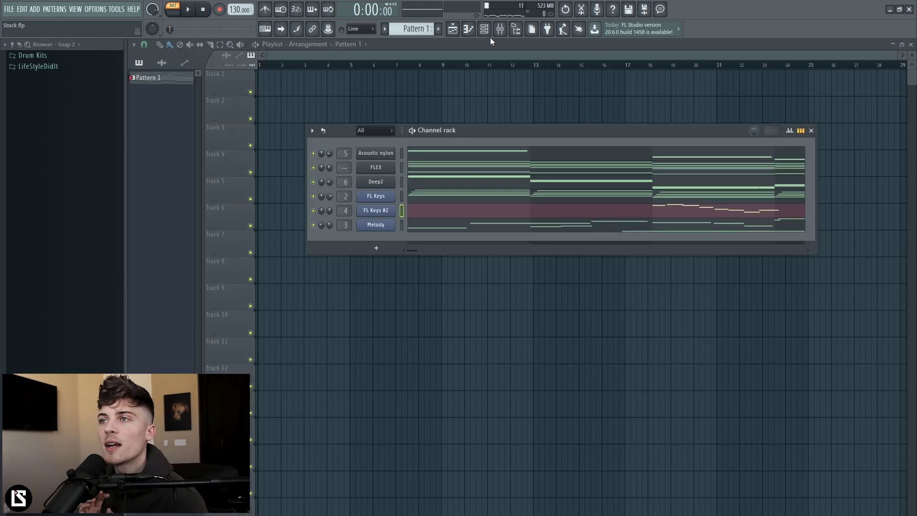